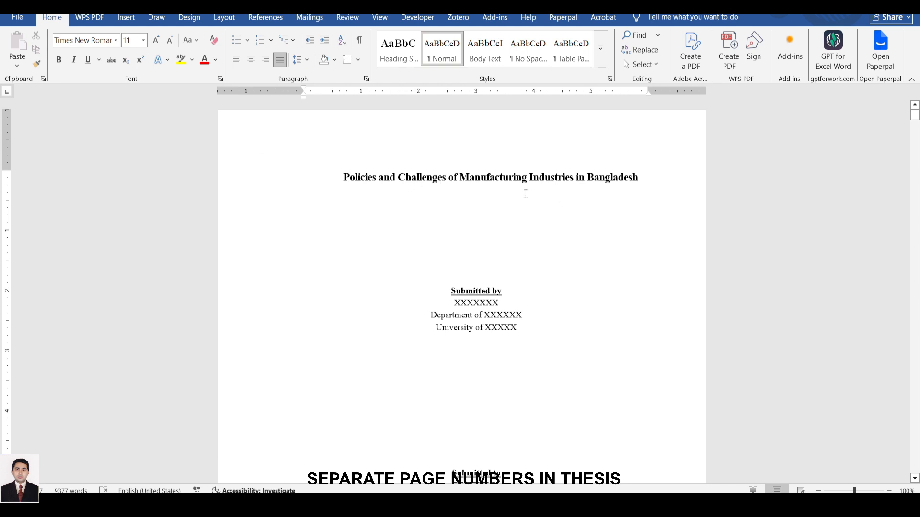
Insert a Next Page section break on the blank lines at the end of the cover page.
scroll(572, 181, "down", 10)
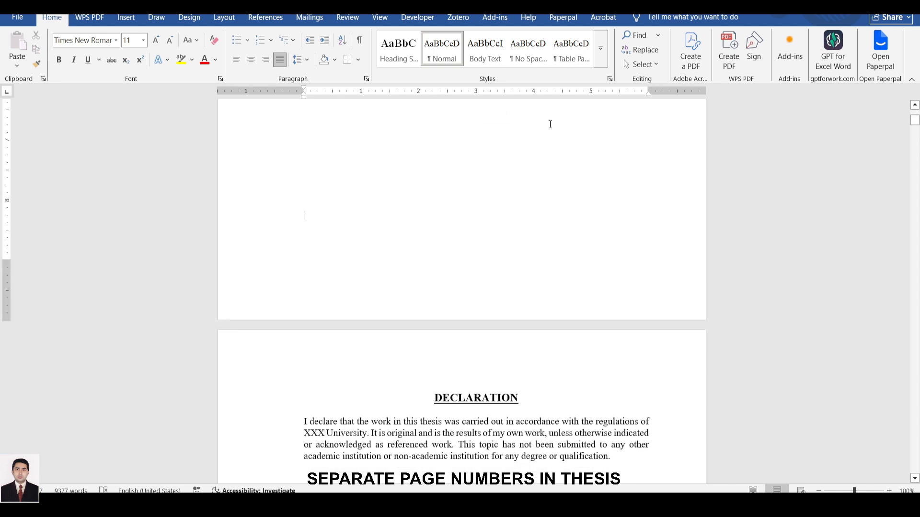
scroll(451, 237, "down", 2)
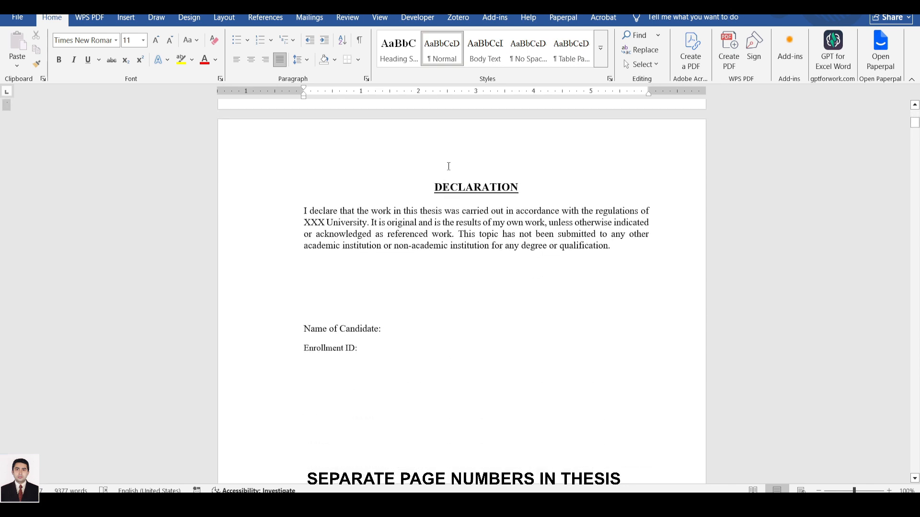
scroll(448, 166, "down", 1)
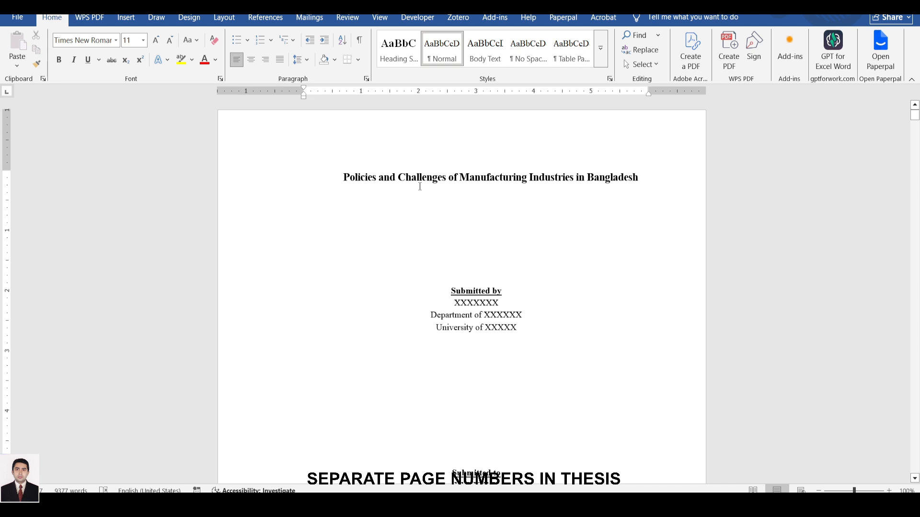
scroll(419, 186, "down", 10)
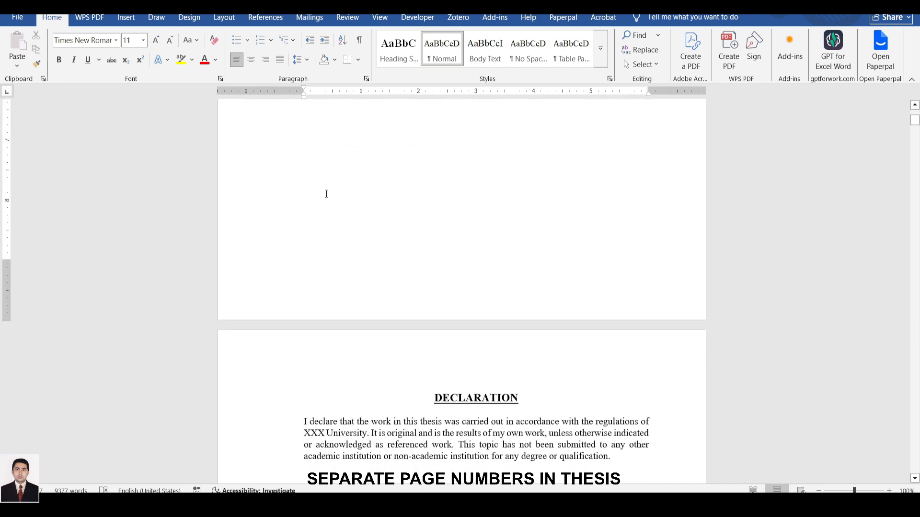
scroll(309, 170, "up", 2)
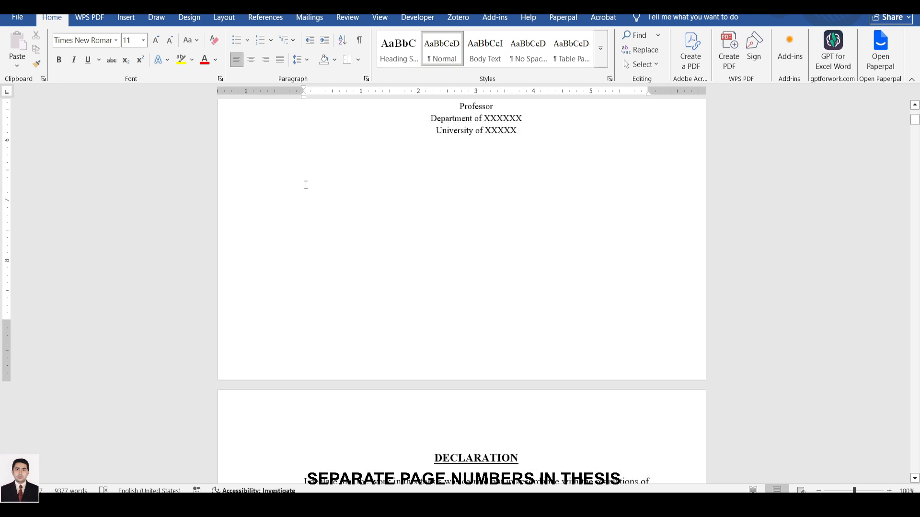
double_click(301, 222)
left_click(311, 236)
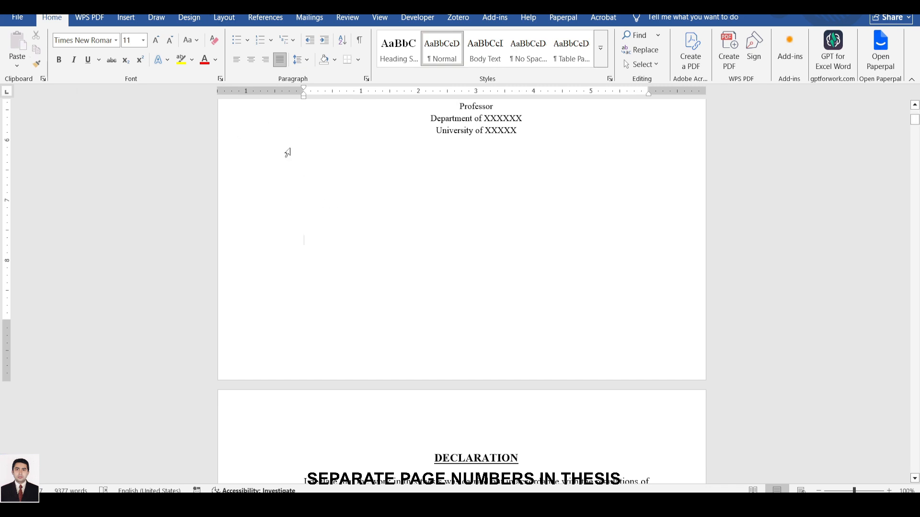
left_click(224, 19)
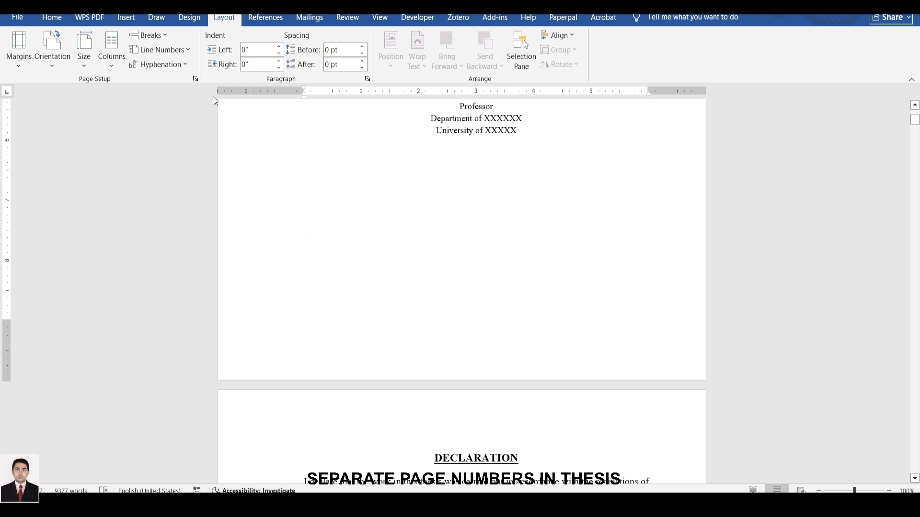
left_click(165, 35)
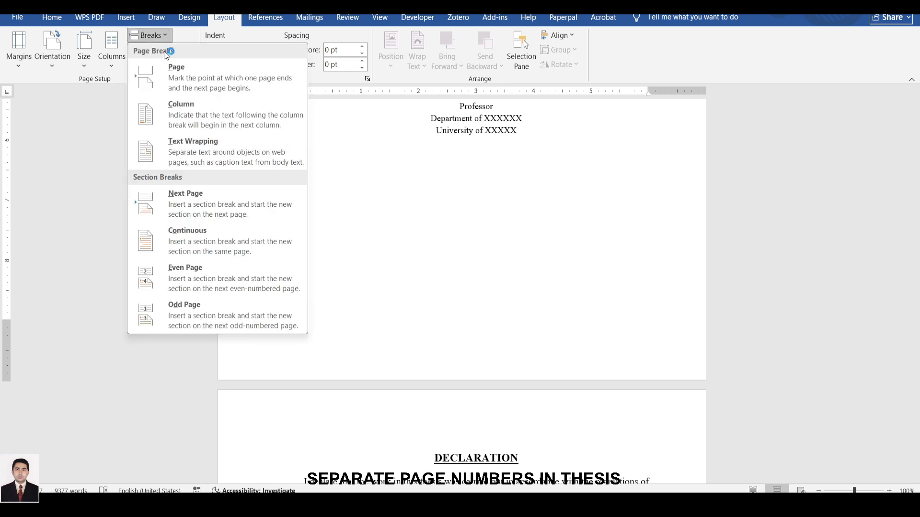
left_click(194, 208)
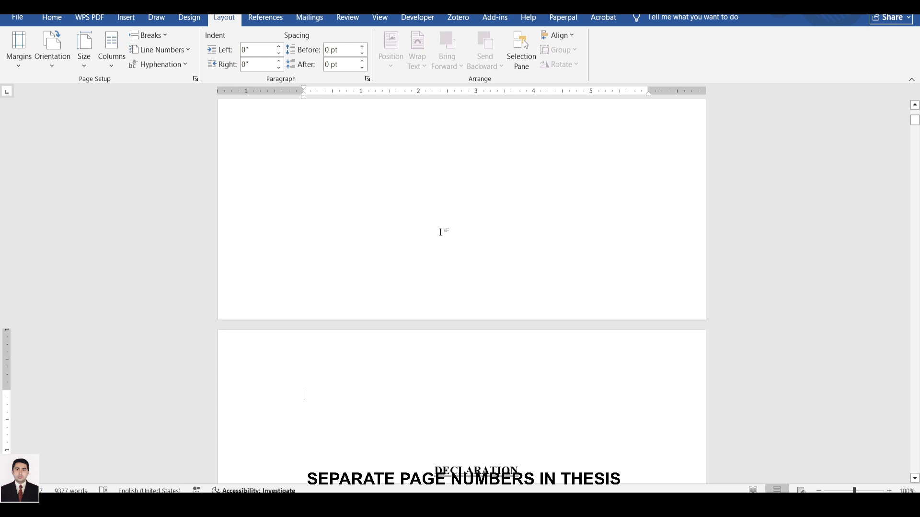
Delete the empty lines above the DECLARATION heading so the heading starts its page.
scroll(441, 235, "down", 2)
scroll(447, 211, "up", 3)
scroll(424, 186, "down", 3)
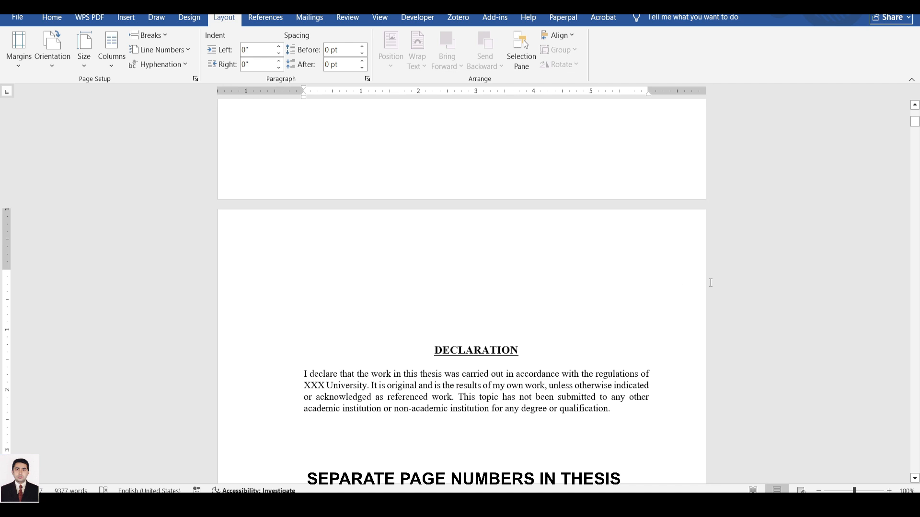
key("Delete")
key("Delete")
key("Delete")
key("Delete")
key("Delete")
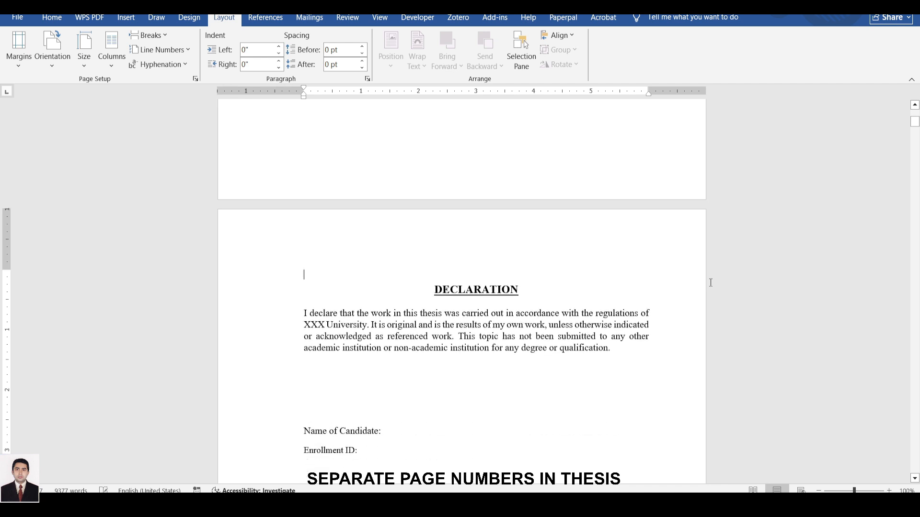
key("Delete")
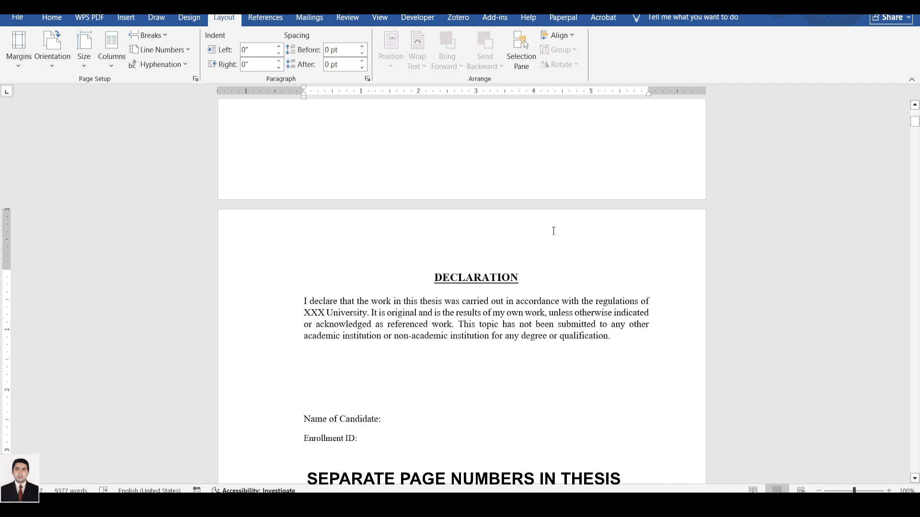
Show the paragraph marks and formatting symbols, and check the section break between the cover page and the Declaration page.
scroll(550, 230, "down", 3)
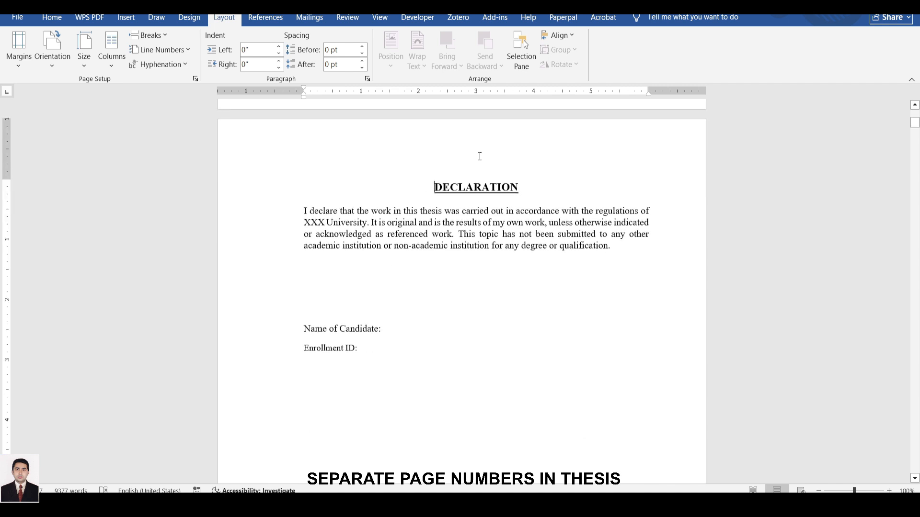
scroll(479, 156, "up", 4)
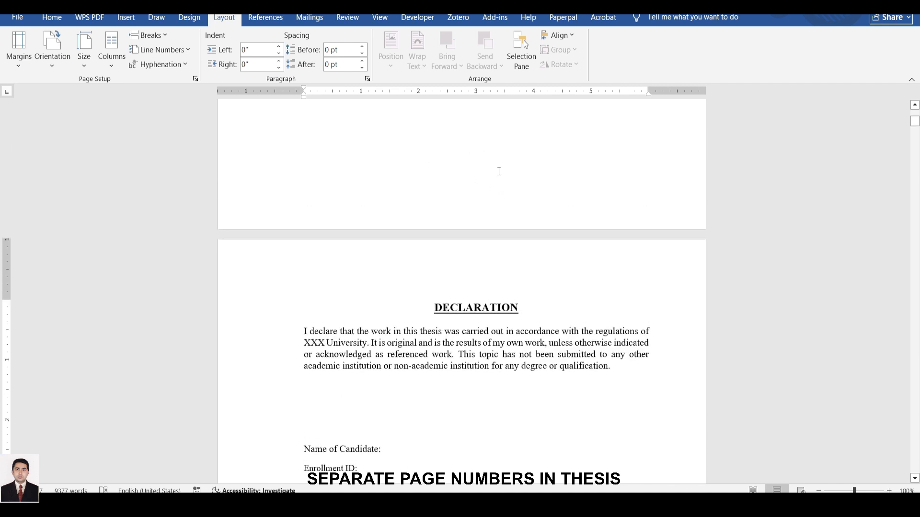
scroll(455, 165, "up", 3)
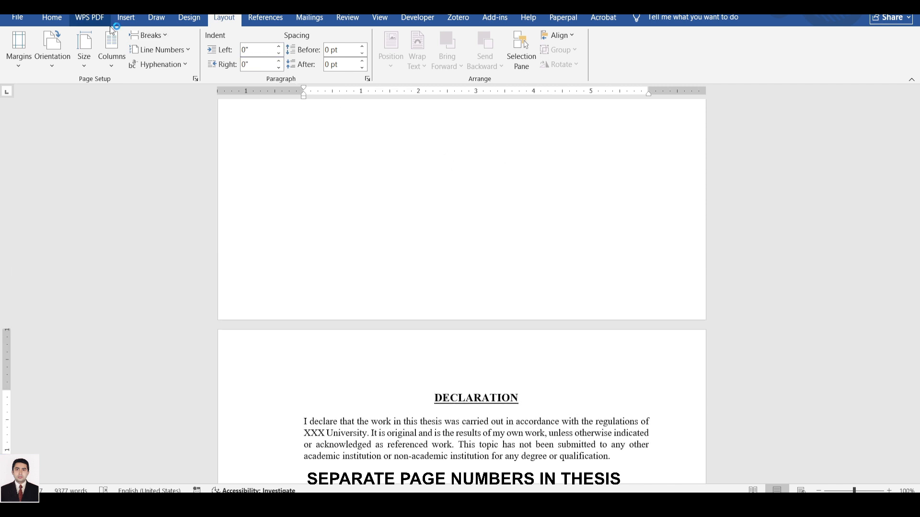
left_click(52, 18)
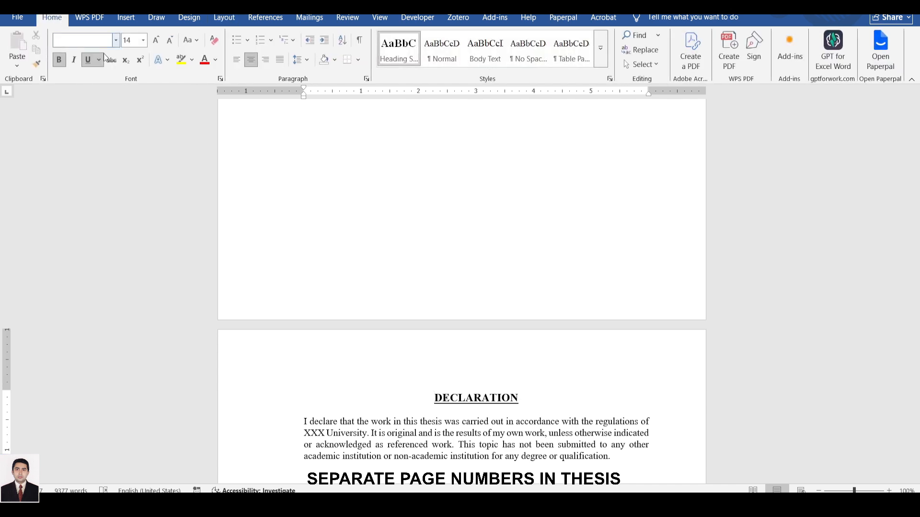
left_click(361, 41)
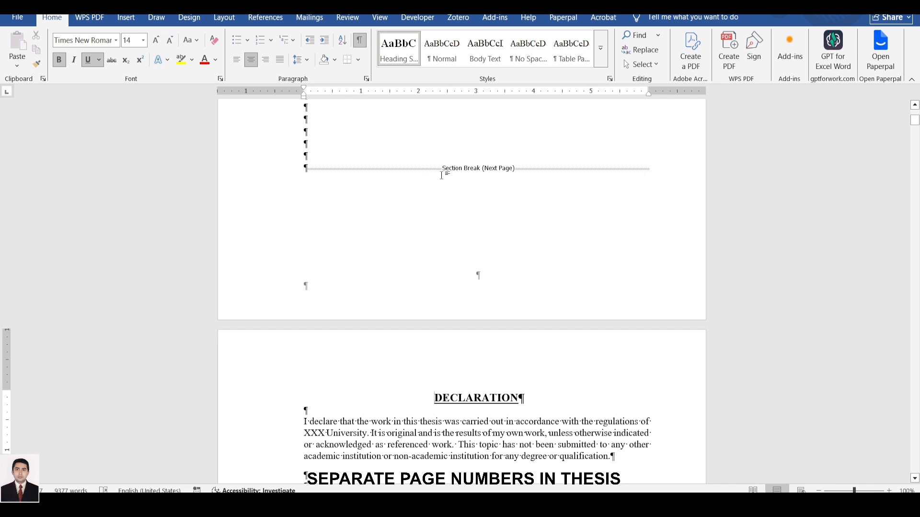
scroll(441, 170, "down", 5)
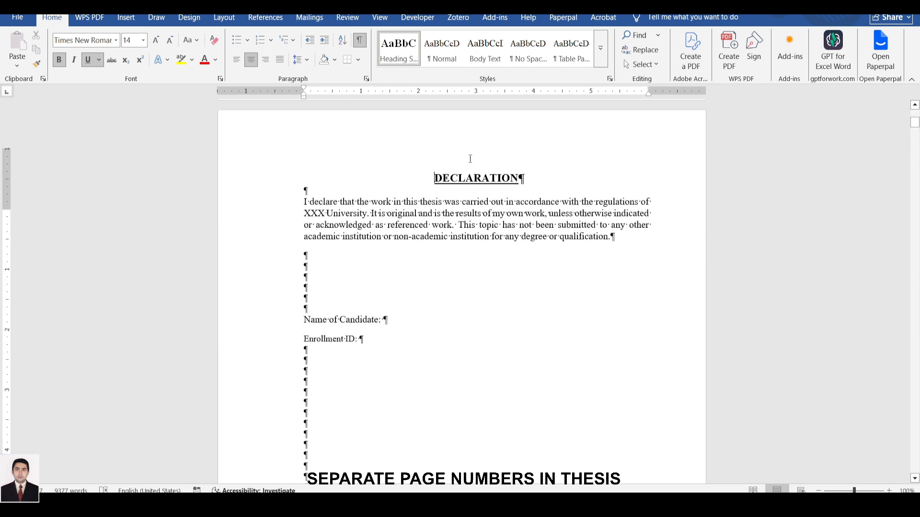
scroll(472, 149, "up", 3)
scroll(479, 200, "down", 4)
scroll(505, 137, "up", 2)
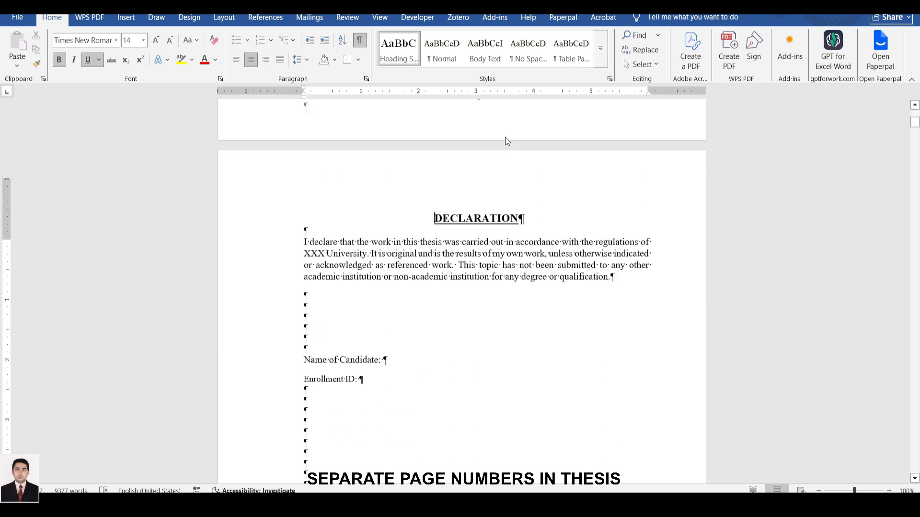
Open the Declaration page's footer for editing and turn off Link to Previous for Section 2.
scroll(504, 150, "down", 8)
scroll(503, 153, "down", 2)
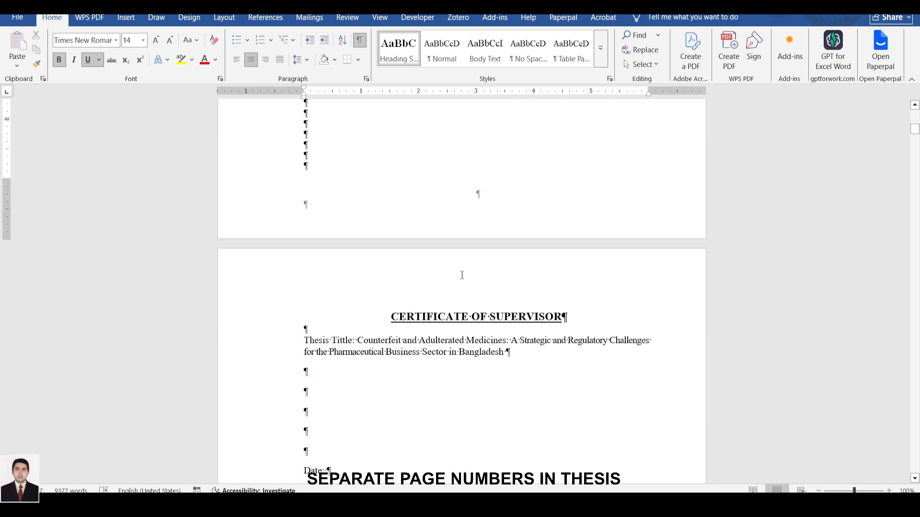
scroll(477, 172, "up", 2)
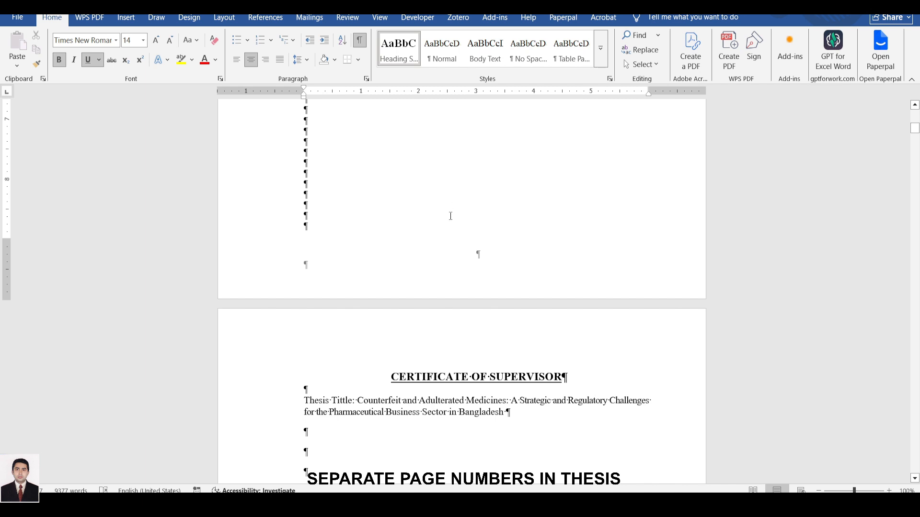
scroll(453, 213, "up", 4)
scroll(455, 210, "down", 3)
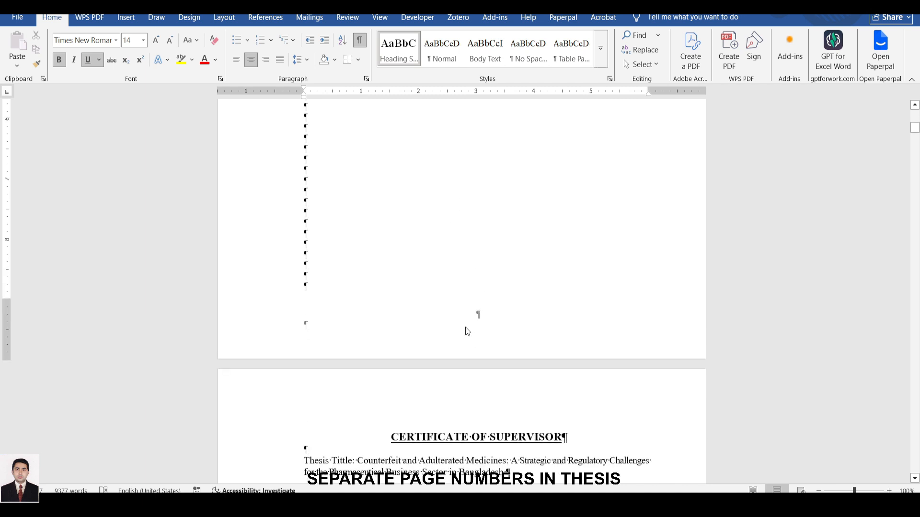
double_click(465, 329)
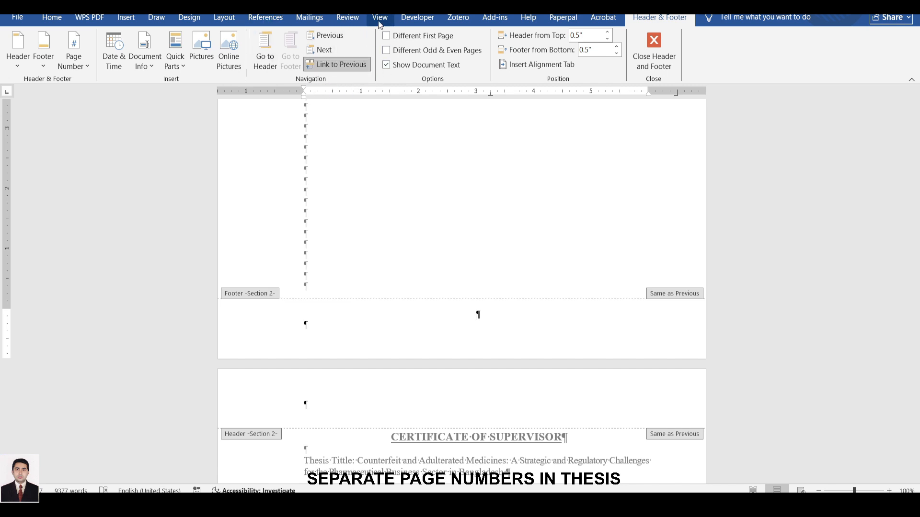
left_click(337, 63)
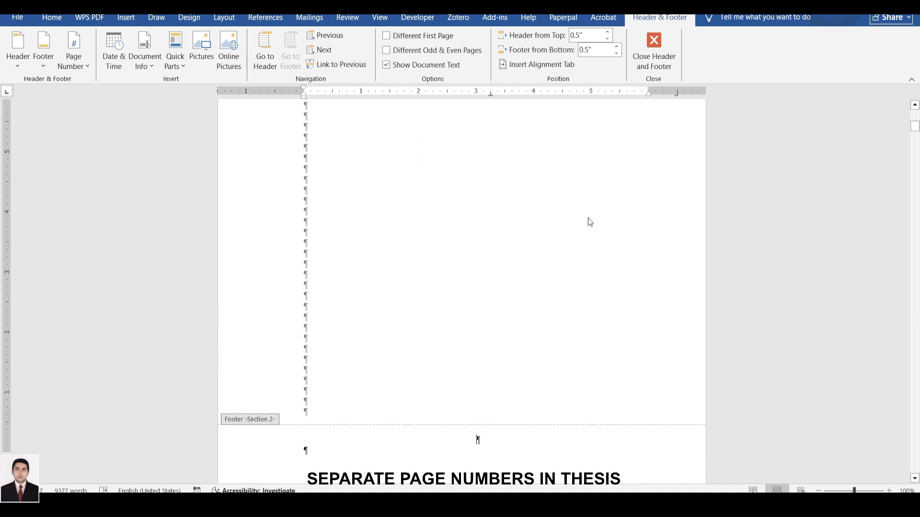
Insert a bottom-of-page number in the Section 2 footer using the Plain Number 2 style.
scroll(572, 229, "down", 3)
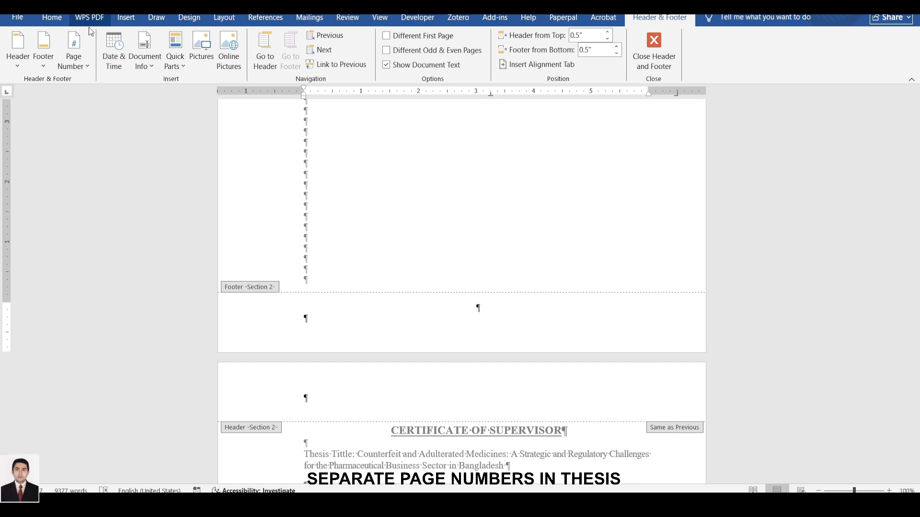
left_click(125, 19)
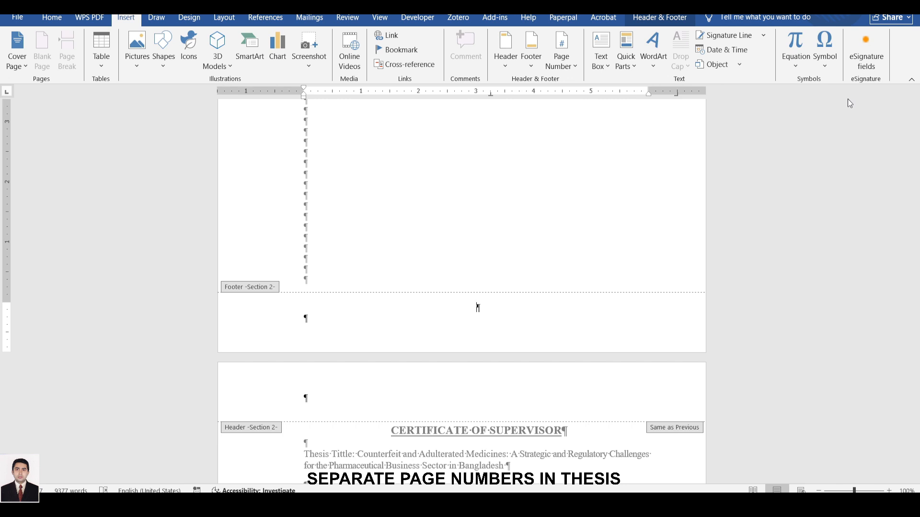
left_click(575, 66)
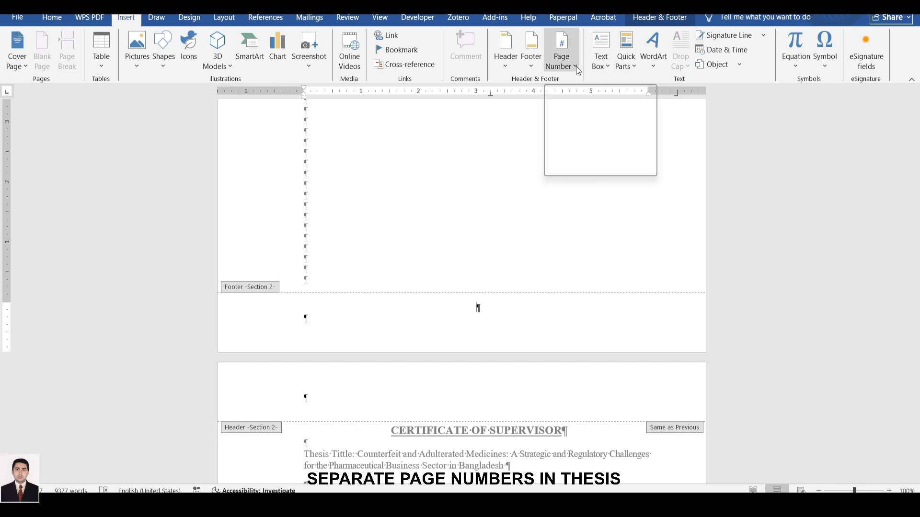
left_click(575, 66)
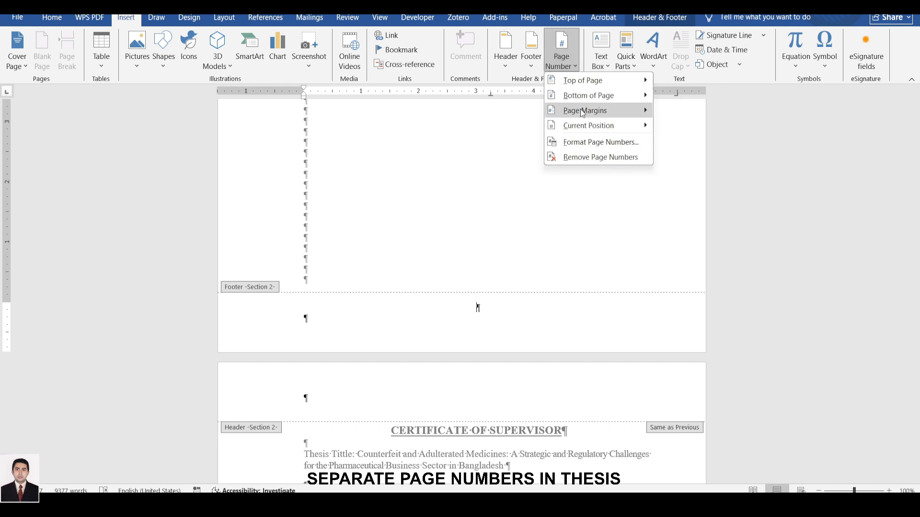
mouse_move(576, 97)
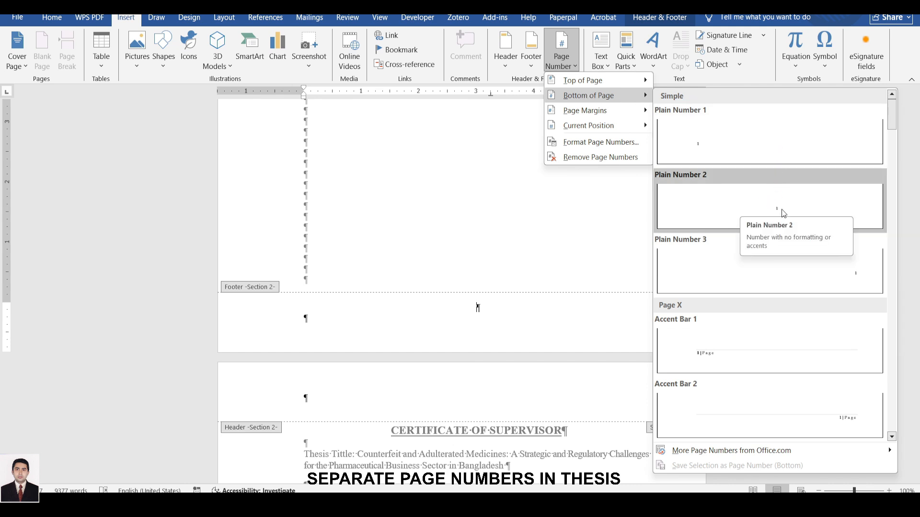
left_click(758, 206)
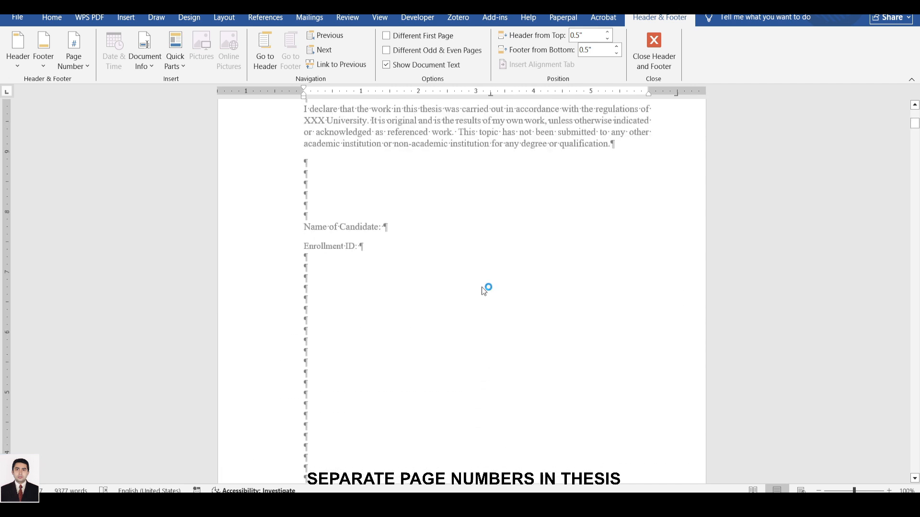
Change the number format of the Section 2 footer's page number to i, ii, iii.
scroll(498, 276, "up", 7)
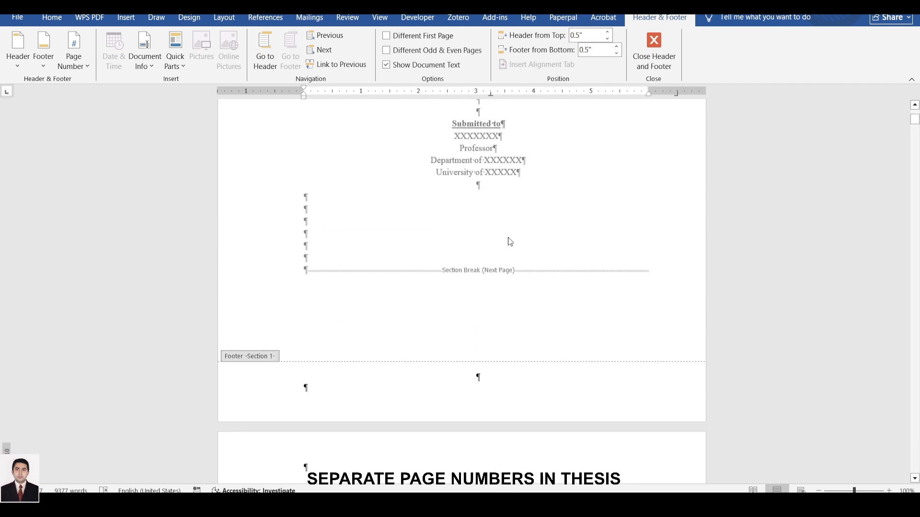
scroll(504, 255, "down", 4)
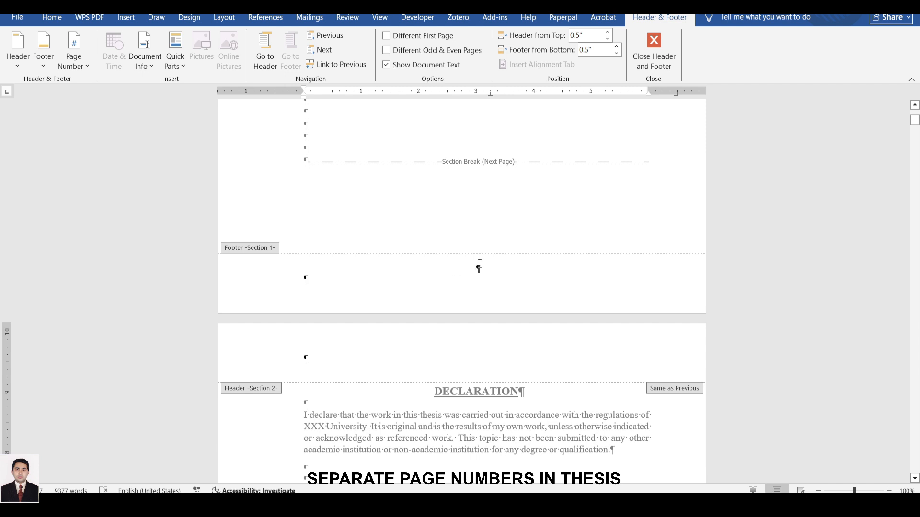
scroll(479, 240, "down", 20)
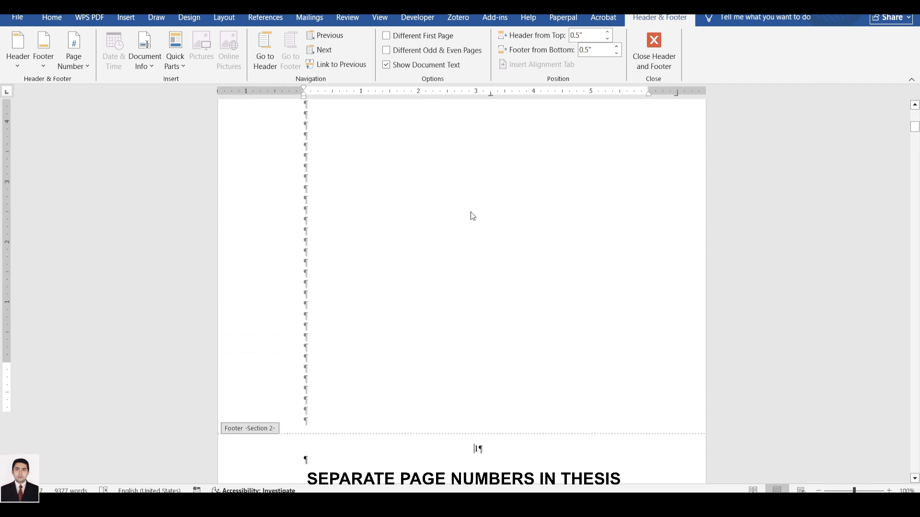
scroll(472, 225, "down", 2)
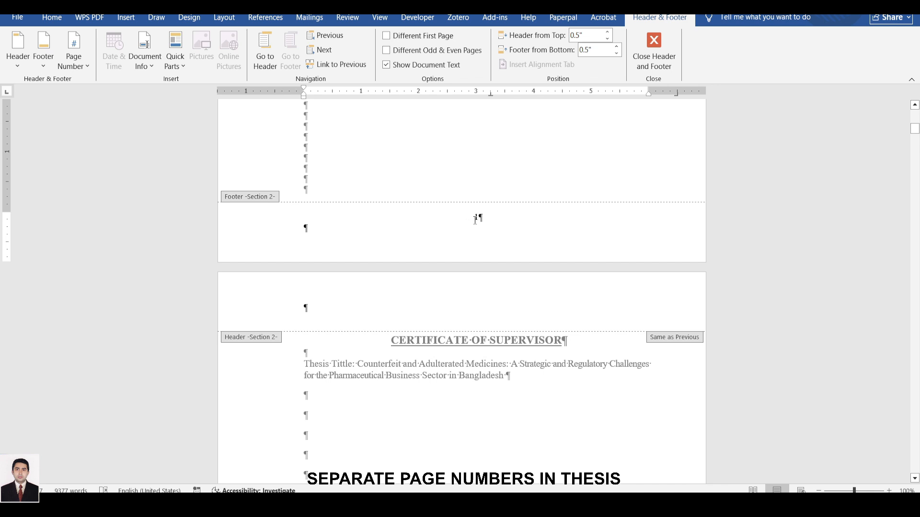
double_click(478, 217)
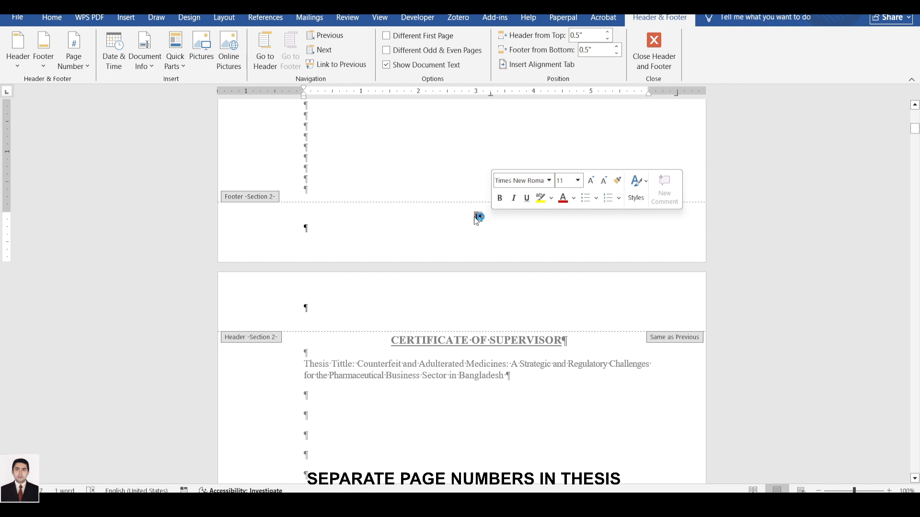
right_click(477, 217)
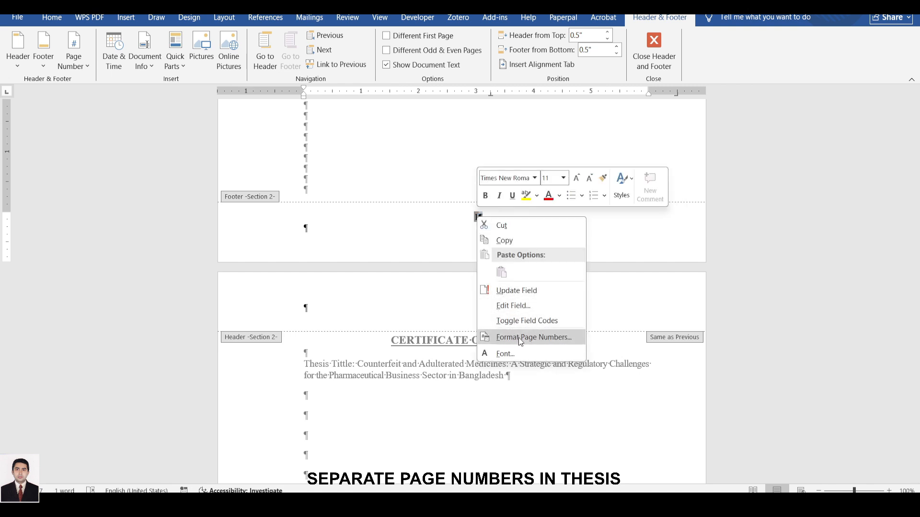
left_click(373, 135)
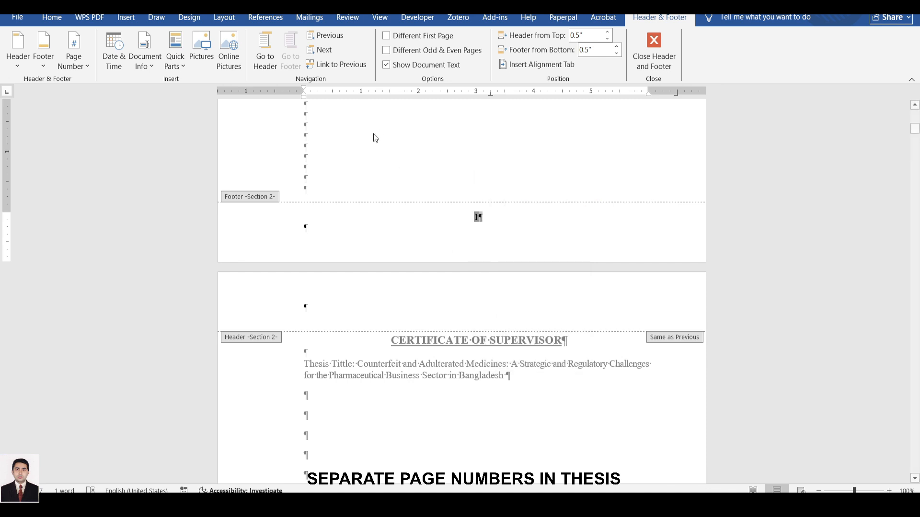
left_click(126, 18)
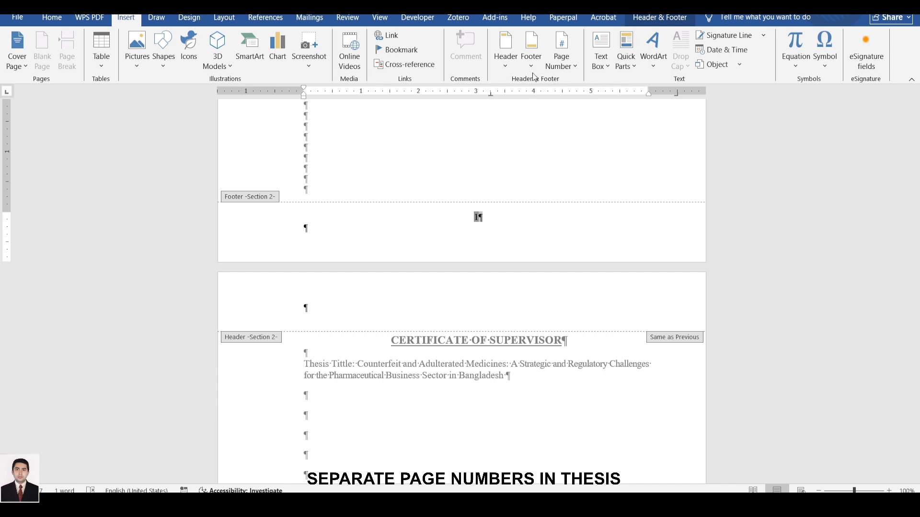
left_click(578, 66)
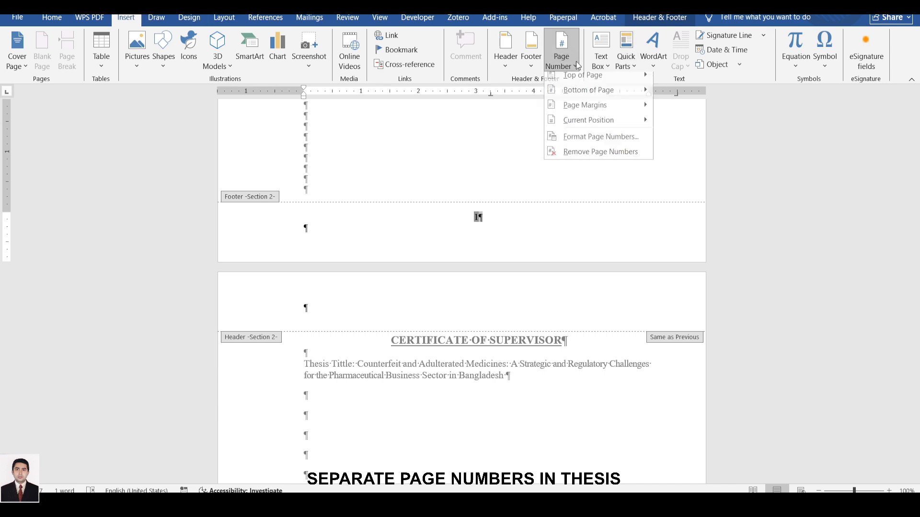
left_click(595, 142)
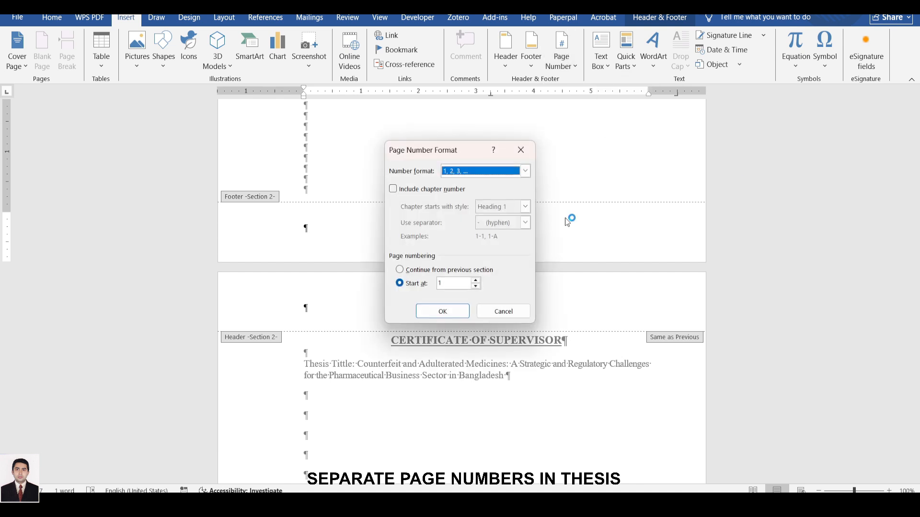
left_click(526, 172)
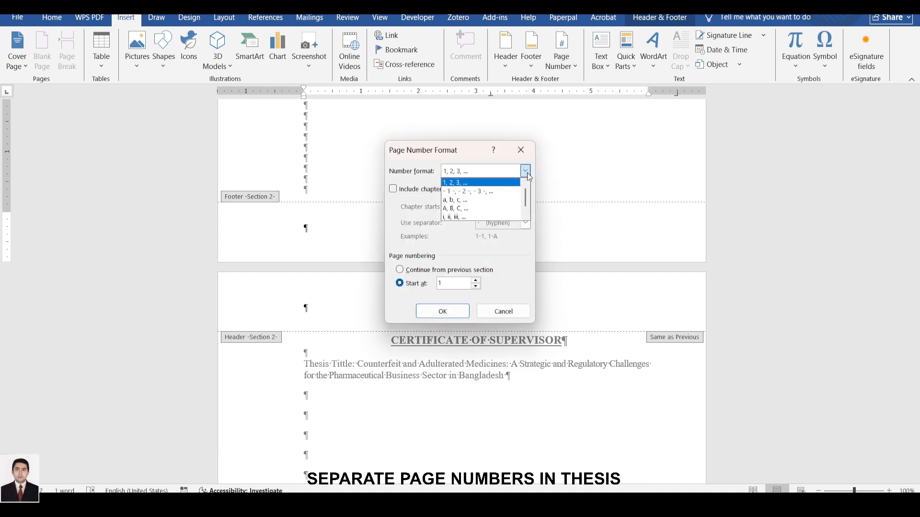
left_click(481, 218)
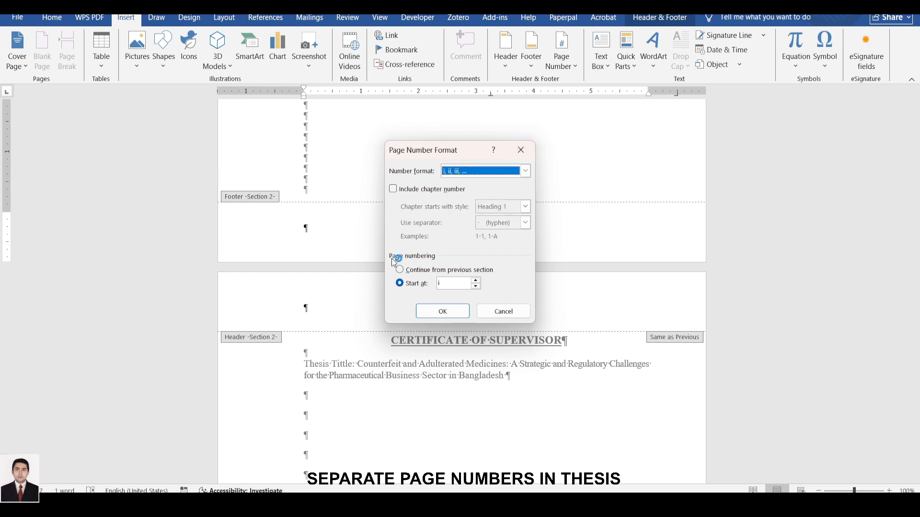
left_click(436, 313)
left_click(435, 314)
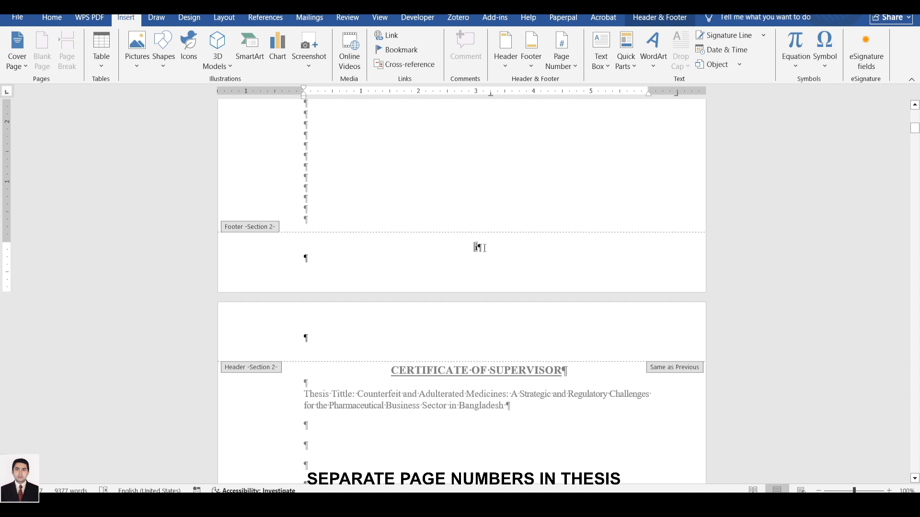
Close the footer and check the page numbers from the Certificate of Supervisor page through the first page of Chapter 1.
scroll(483, 247, "down", 10)
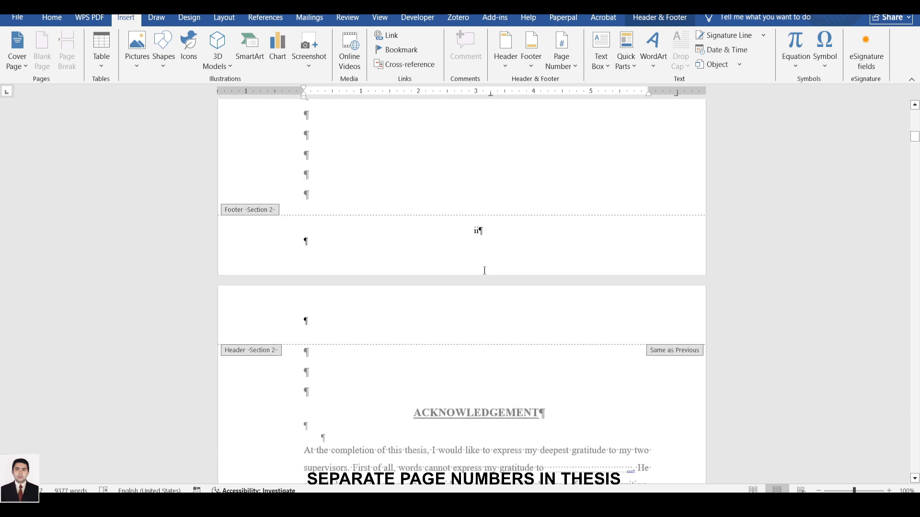
scroll(474, 230, "up", 3)
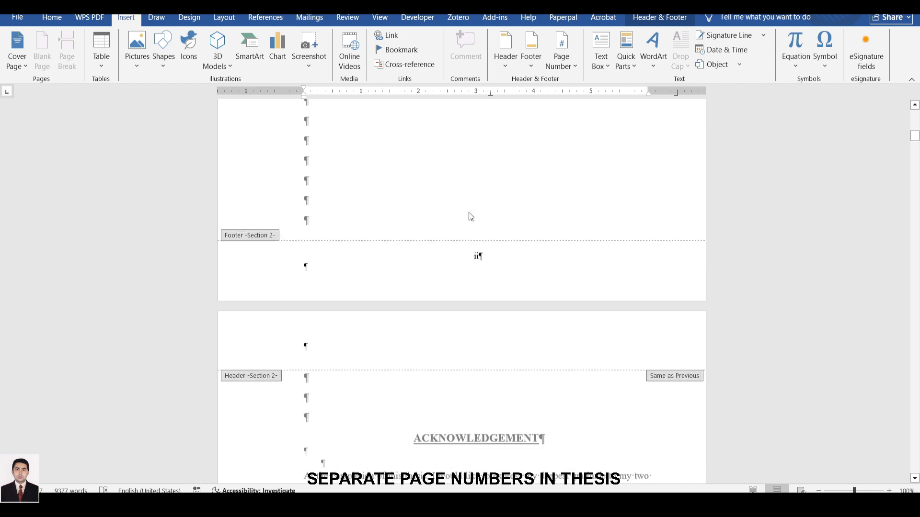
double_click(503, 201)
scroll(499, 216, "down", 8)
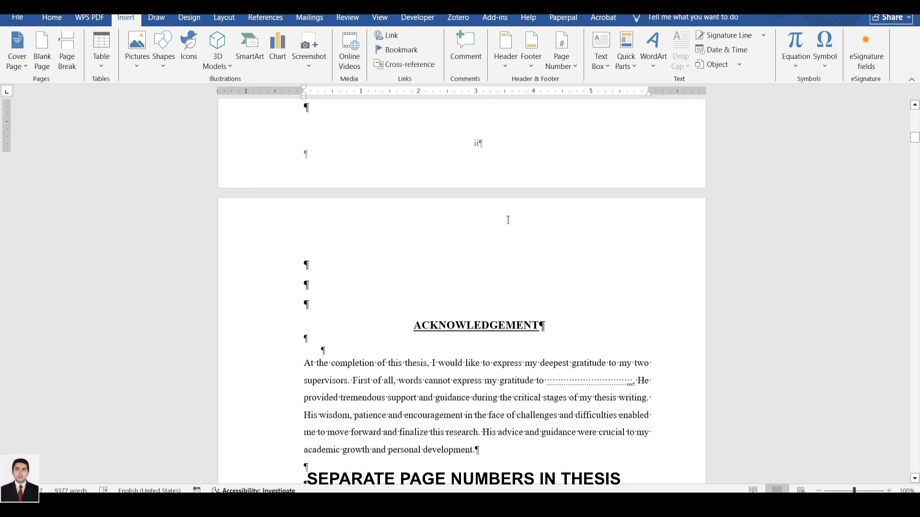
scroll(477, 215, "down", 4)
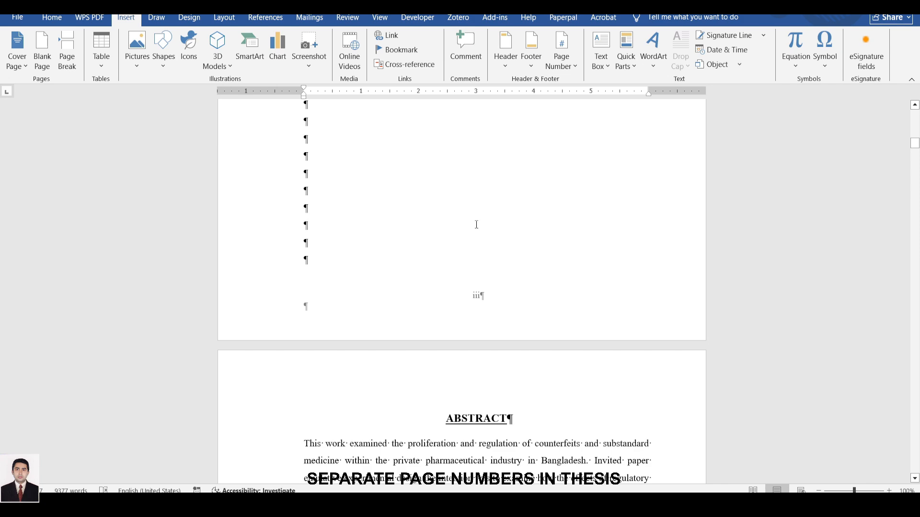
scroll(477, 225, "down", 12)
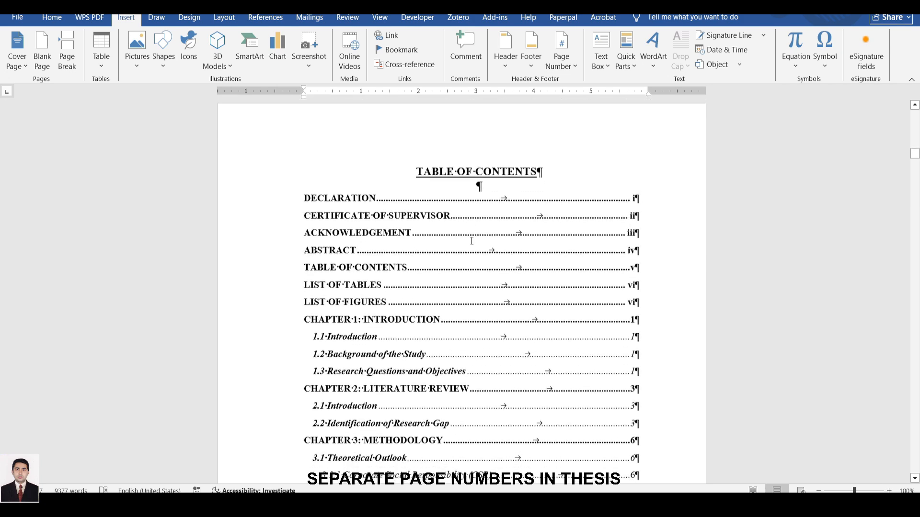
scroll(471, 241, "down", 15)
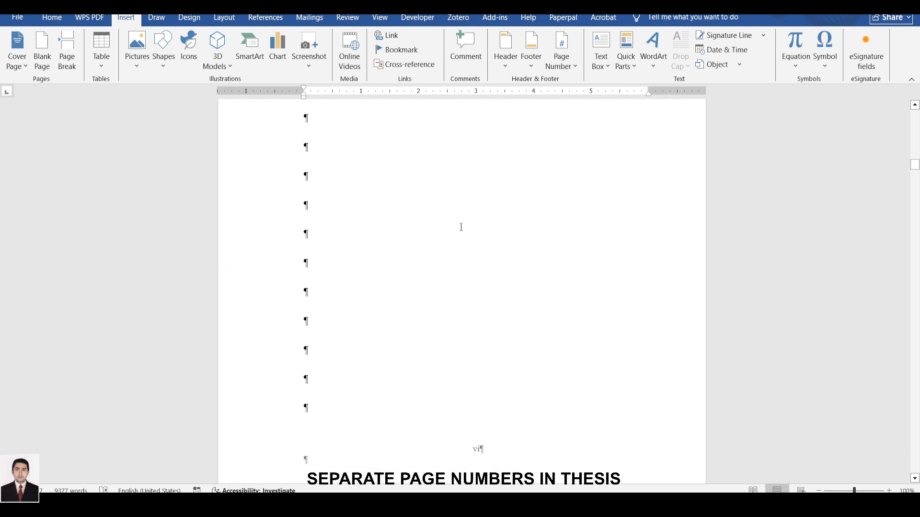
scroll(462, 227, "down", 3)
scroll(460, 246, "down", 2)
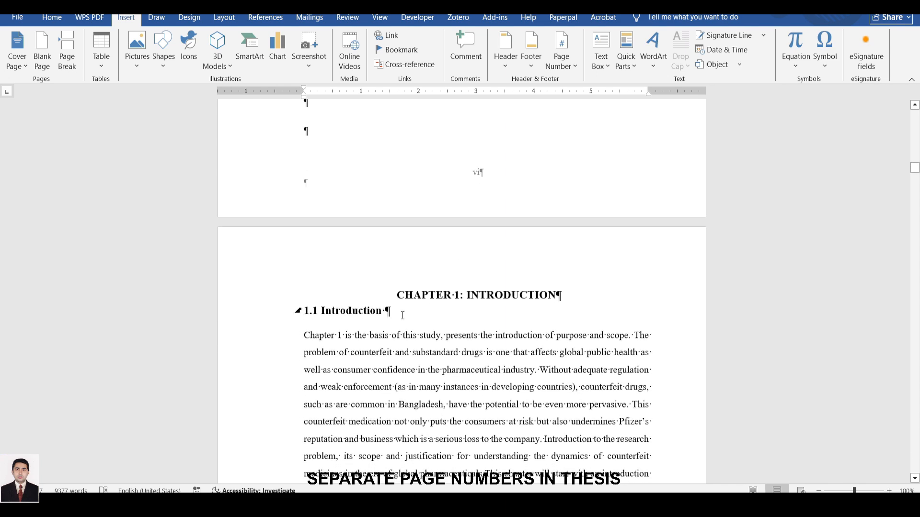
scroll(417, 279, "down", 15)
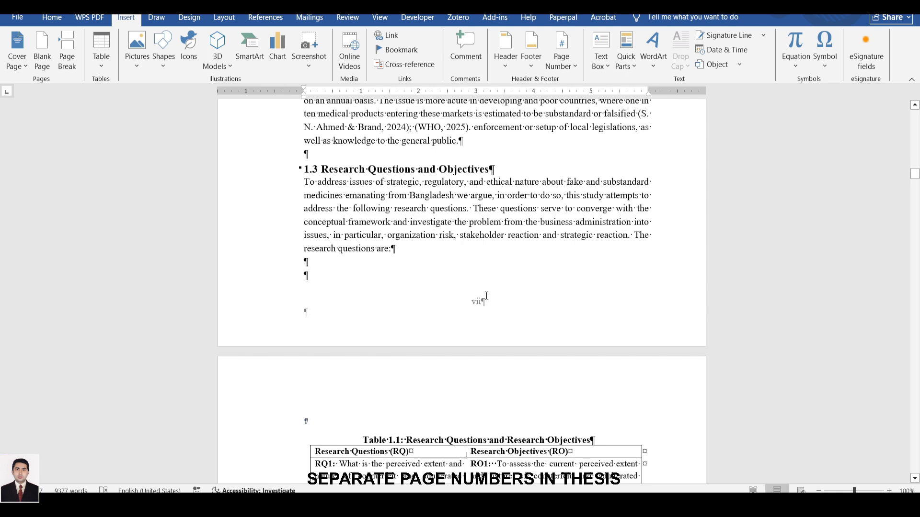
scroll(510, 294, "up", 10)
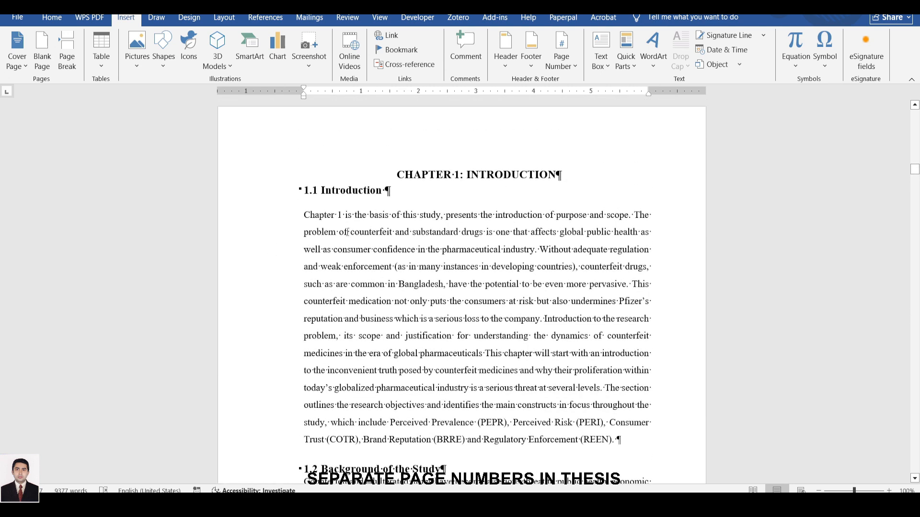
Insert a Next Page section break at the second-to-last empty line on the page before Chapter 1.
scroll(462, 240, "up", 3)
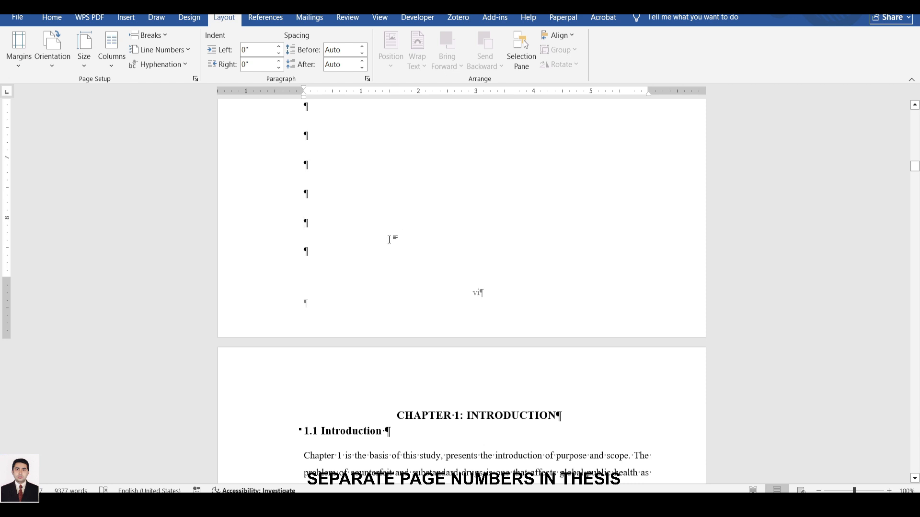
double_click(329, 220)
triple_click(303, 223)
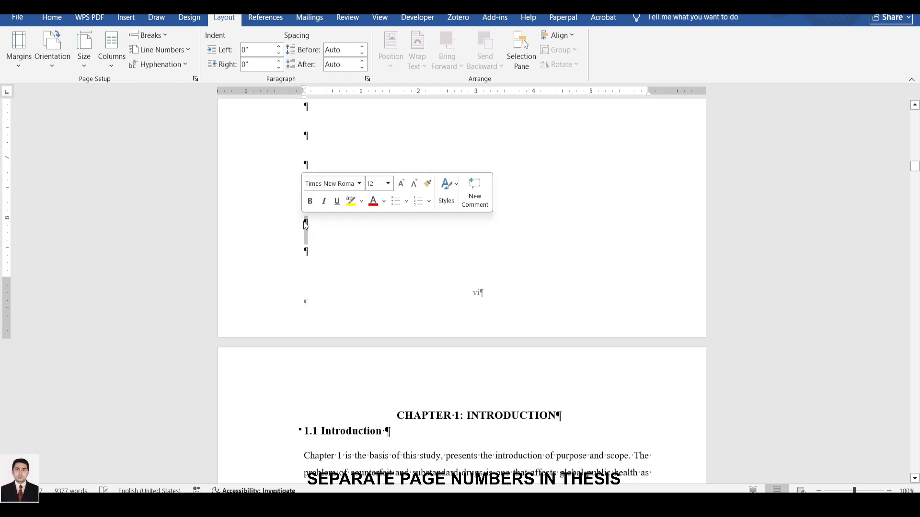
left_click(304, 222)
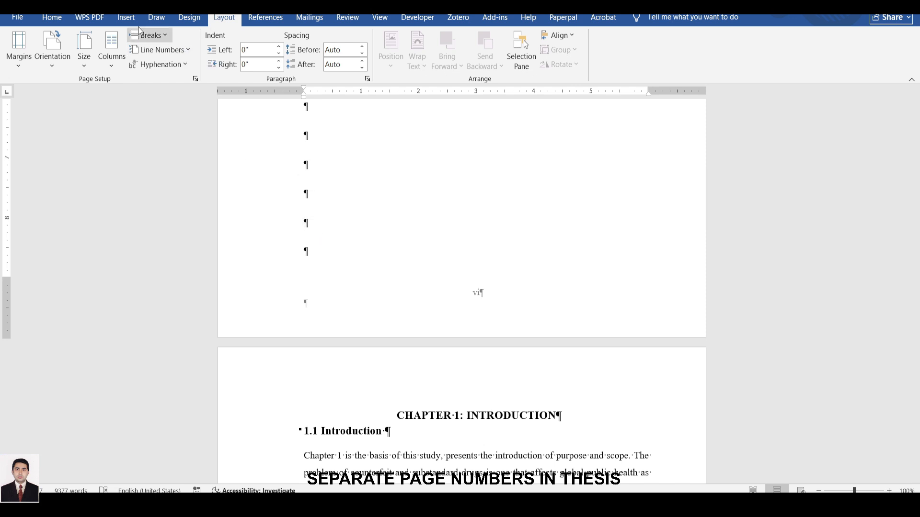
left_click(51, 18)
left_click(227, 19)
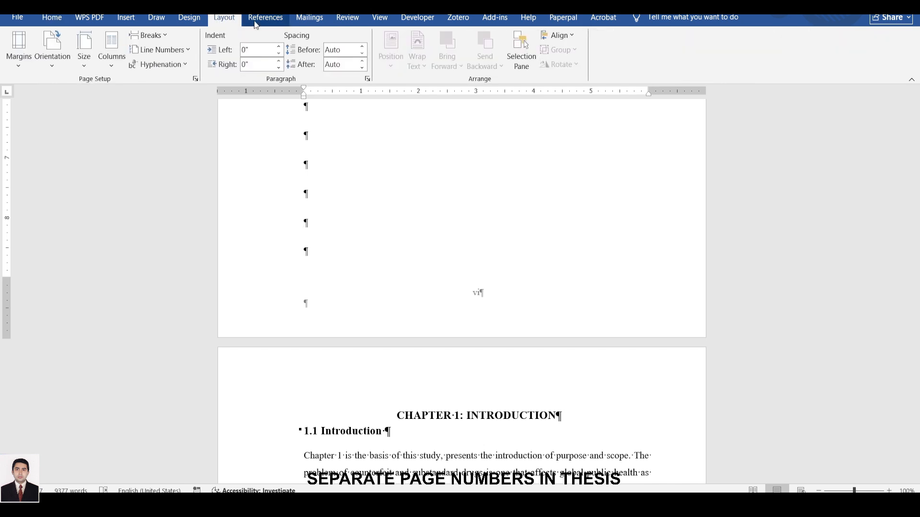
left_click(163, 36)
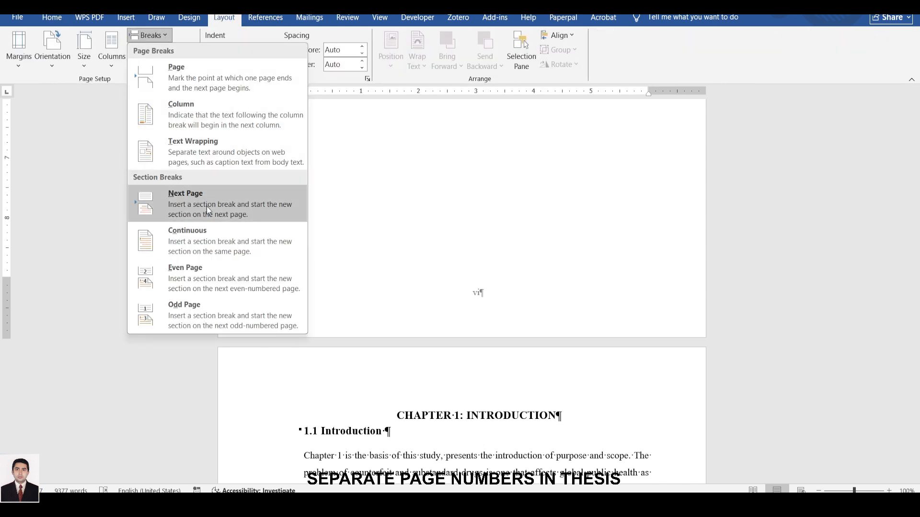
left_click(189, 208)
Delete the two empty lines above the CHAPTER 1: INTRODUCTION heading so the heading starts its page.
scroll(495, 216, "down", 4)
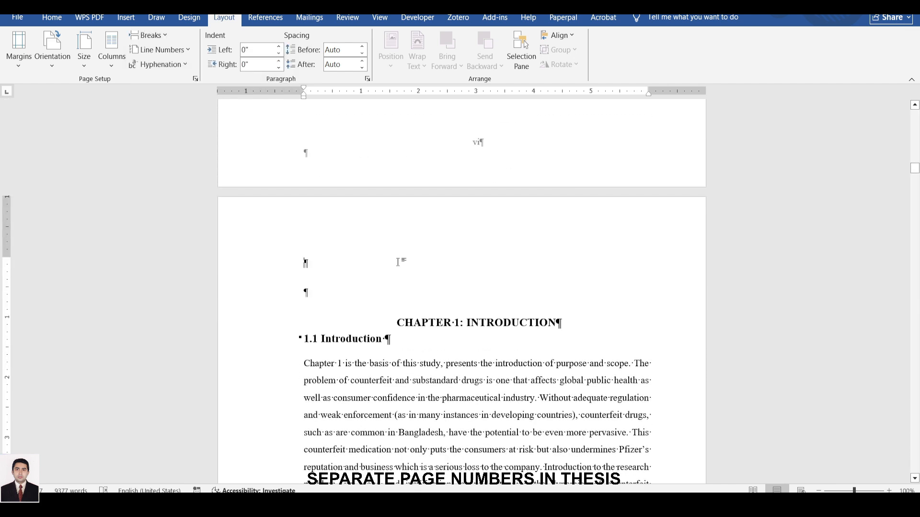
scroll(503, 163, "up", 3)
scroll(503, 160, "down", 3)
key("Delete")
key("Delete")
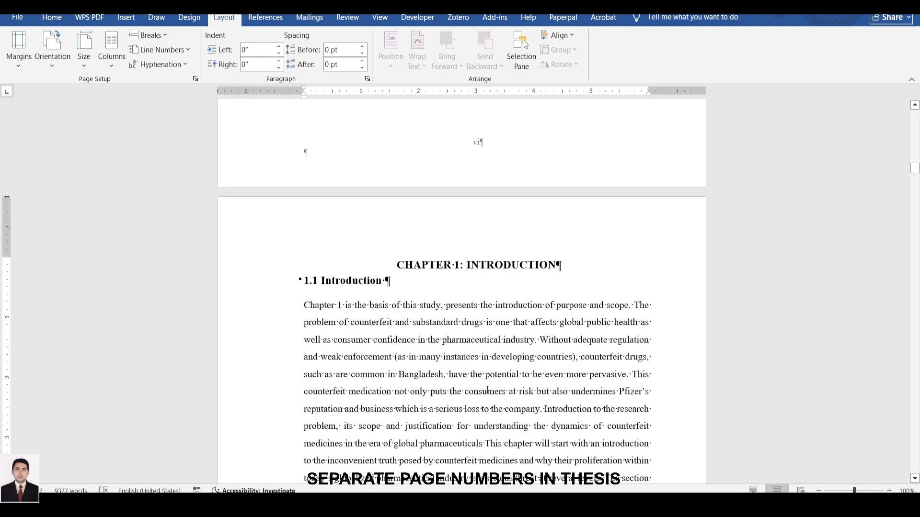
Open the footer of the first Chapter 1 page for editing and turn off Link to Previous for Section 3.
scroll(490, 253, "down", 12)
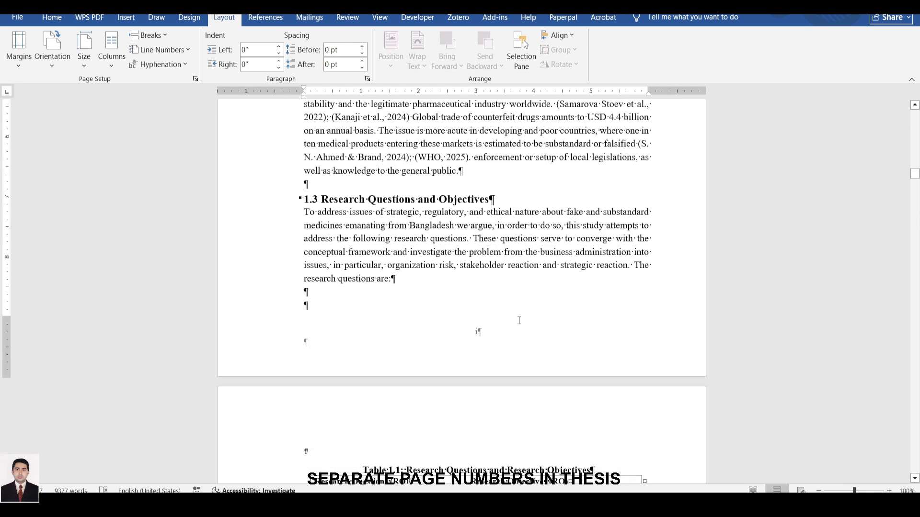
double_click(480, 339)
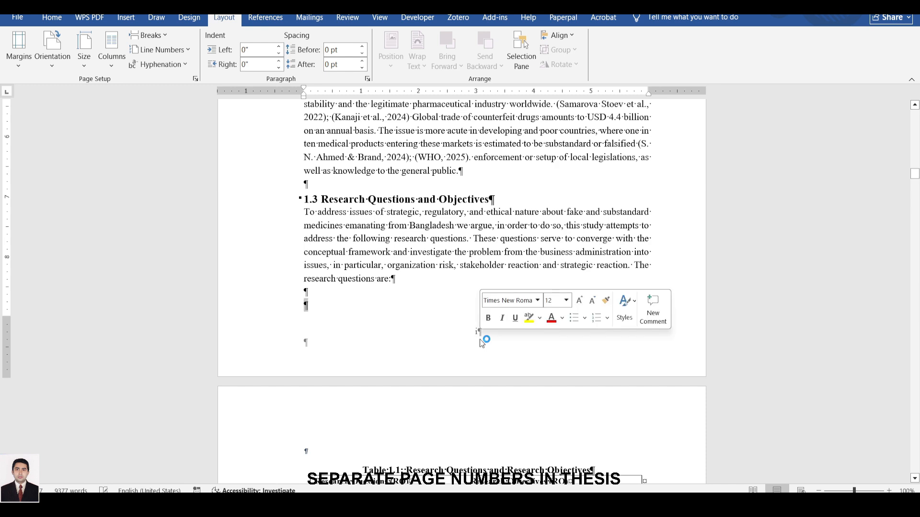
double_click(464, 339)
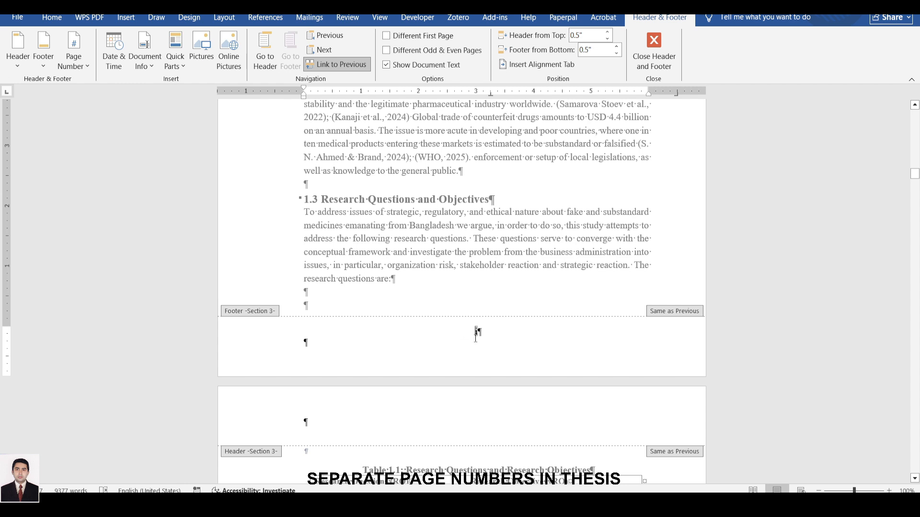
left_click_drag(455, 334, 478, 332)
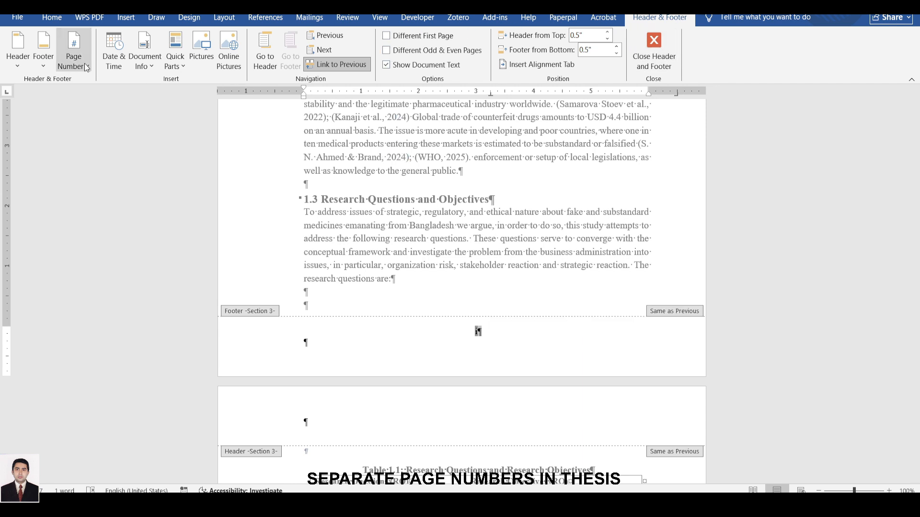
left_click(338, 63)
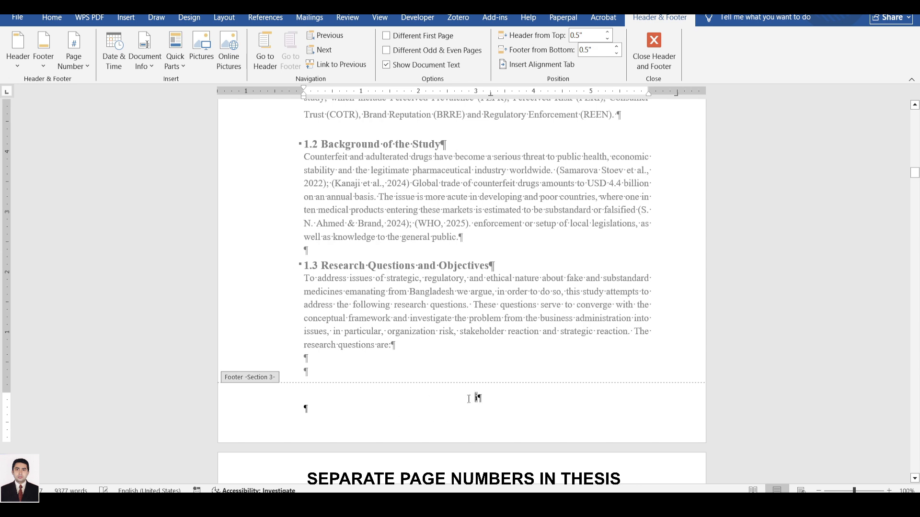
Set the Section 3 footer's page number format to 1, 2, 3, … starting at 1, and close the footer.
left_click_drag(471, 398, 484, 399)
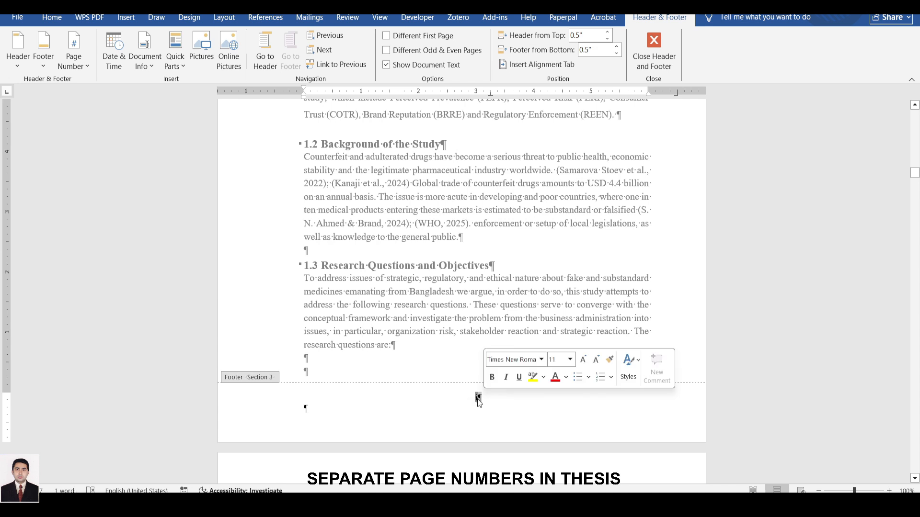
right_click(478, 399)
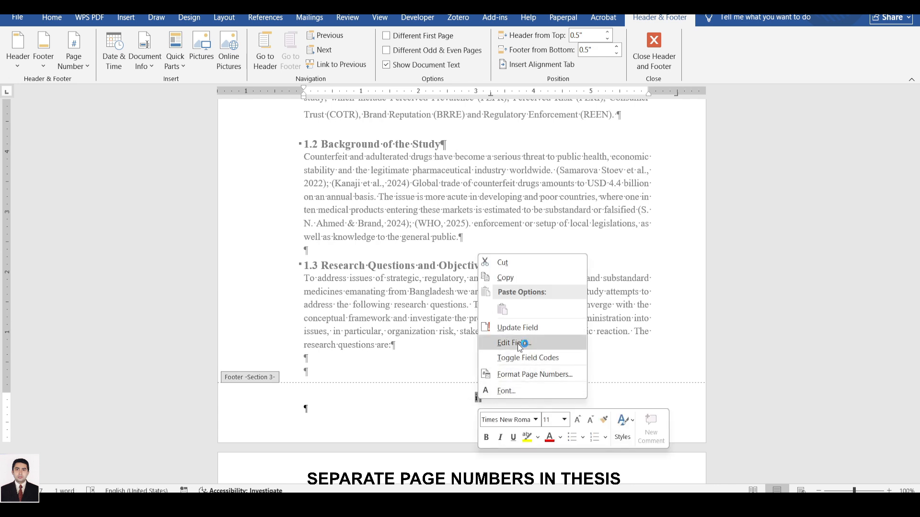
left_click(519, 374)
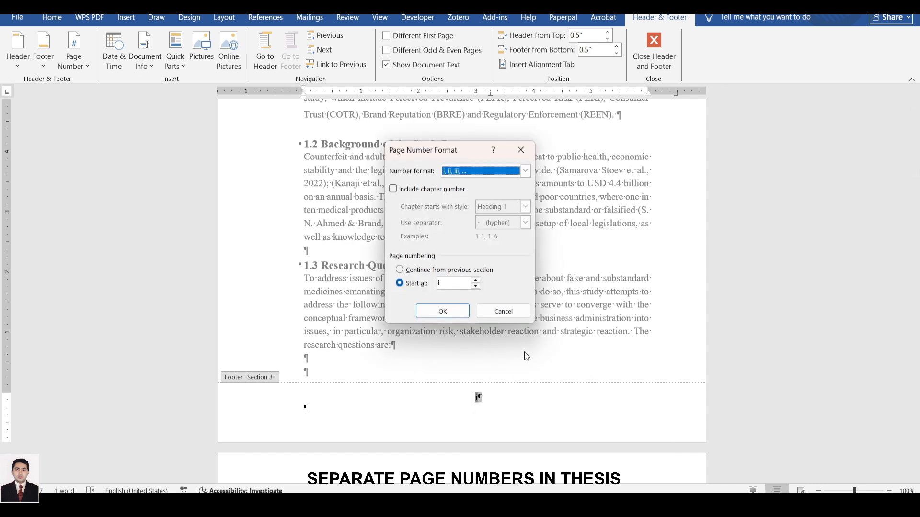
left_click(465, 172)
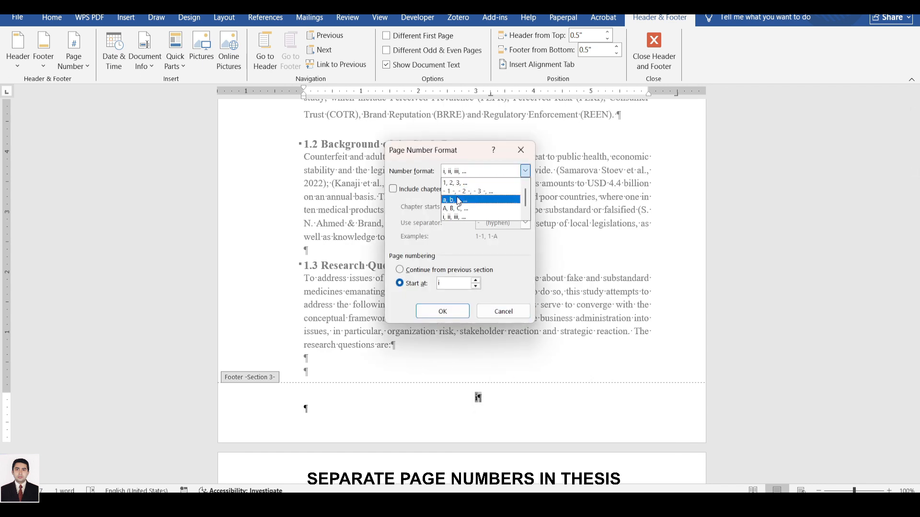
left_click(463, 183)
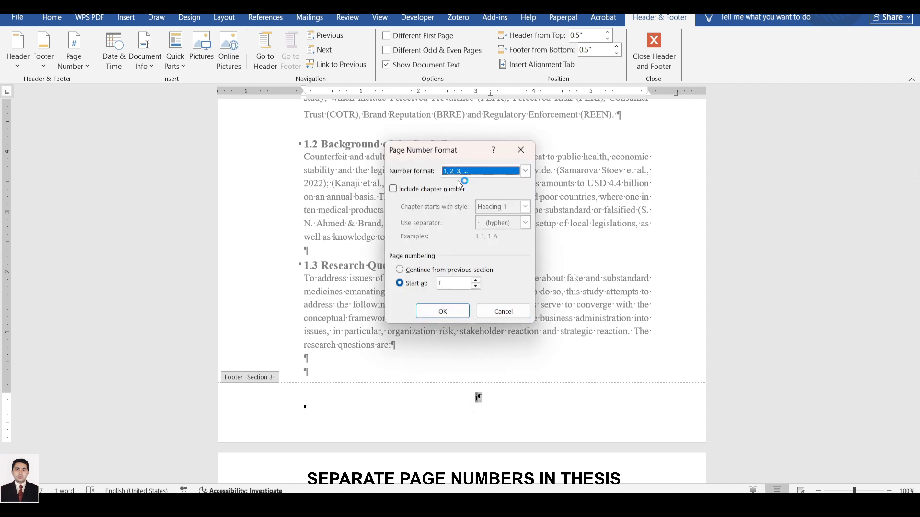
left_click(440, 312)
double_click(520, 384)
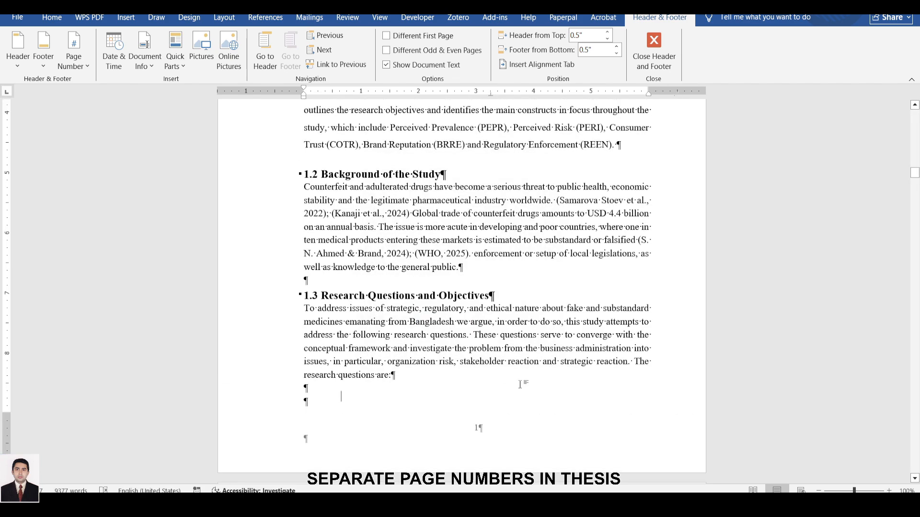
Check the footer page numbers from Chapter 1 into Chapter 2 and back up to the List of Tables page.
scroll(472, 245, "down", 6)
scroll(472, 247, "down", 12)
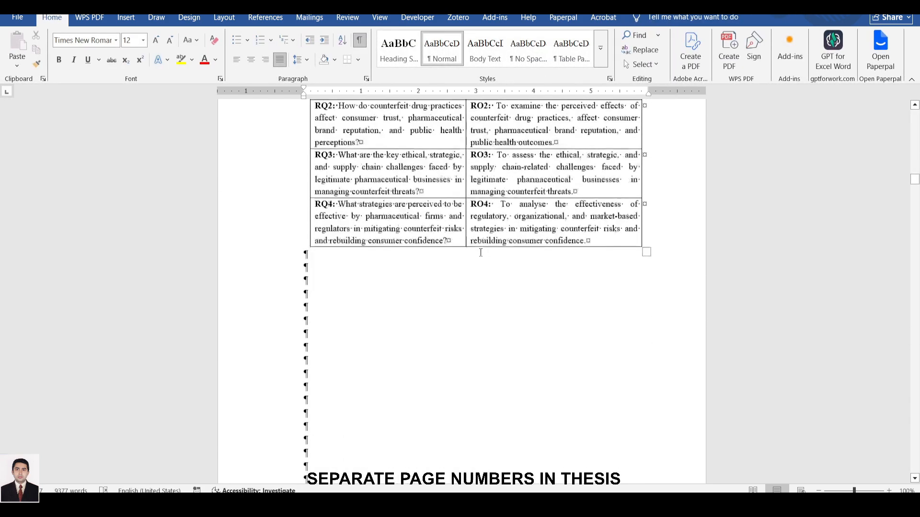
scroll(474, 236, "down", 18)
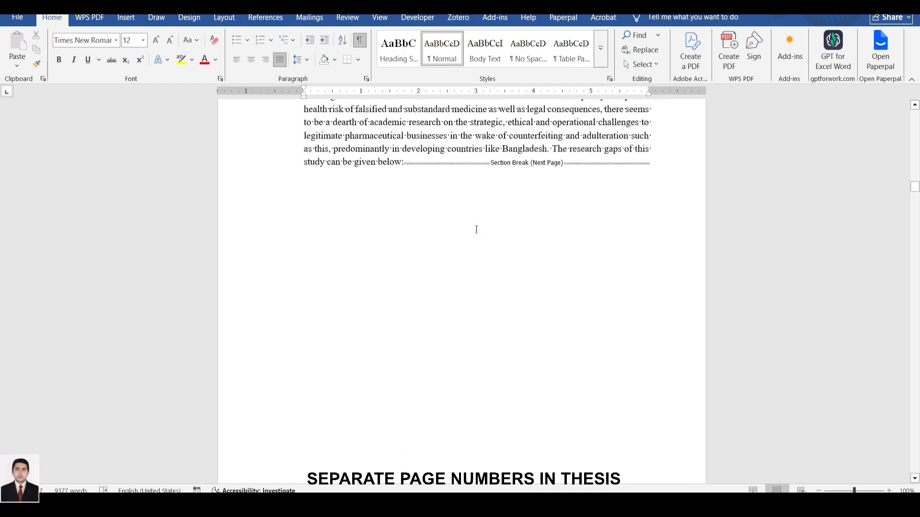
scroll(473, 218, "up", 11)
scroll(473, 219, "up", 20)
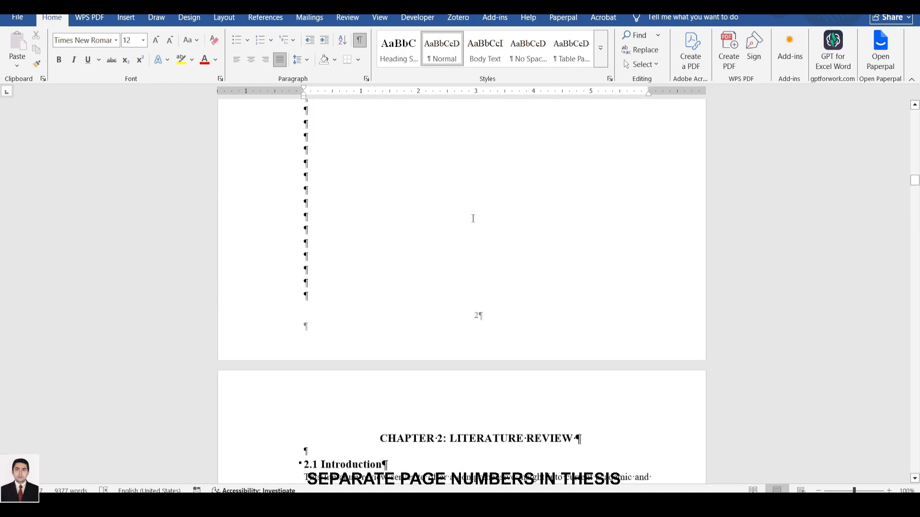
scroll(473, 218, "up", 3)
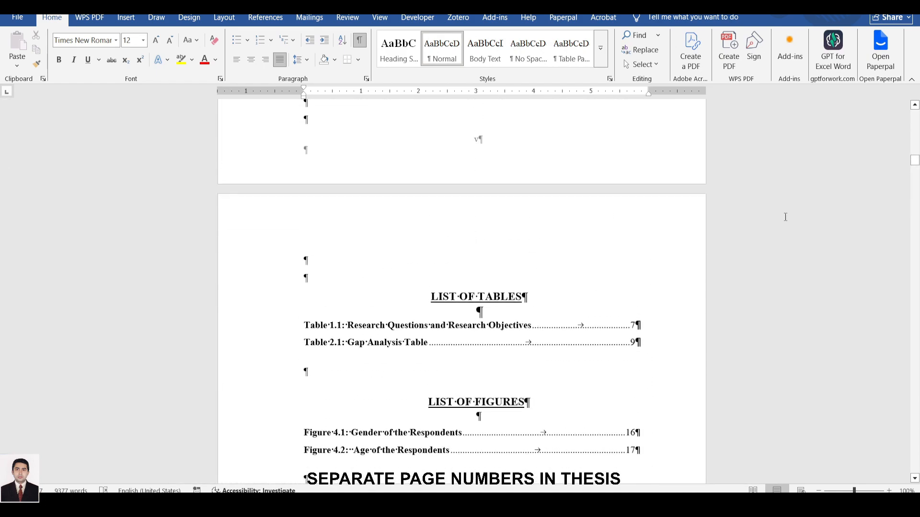
Return to the cover page and hide the paragraph marks and other formatting symbols.
left_click_drag(915, 162, 915, 111)
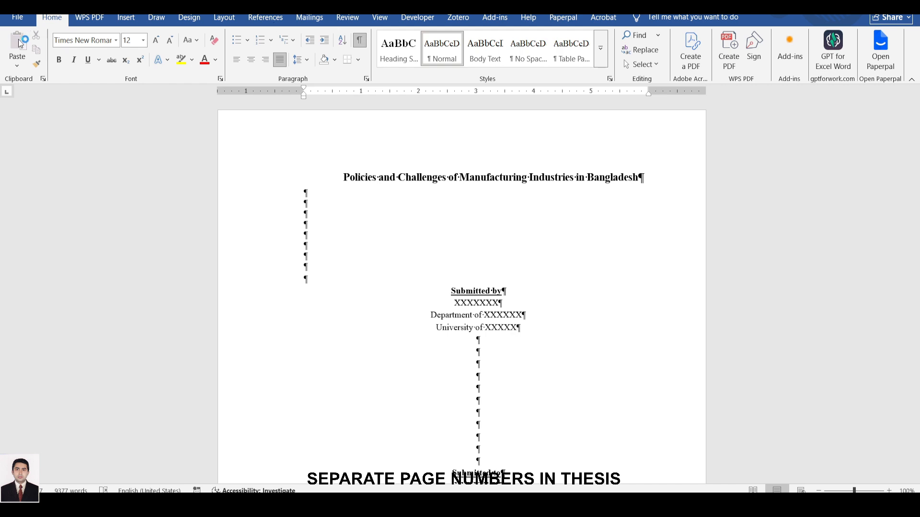
left_click(354, 44)
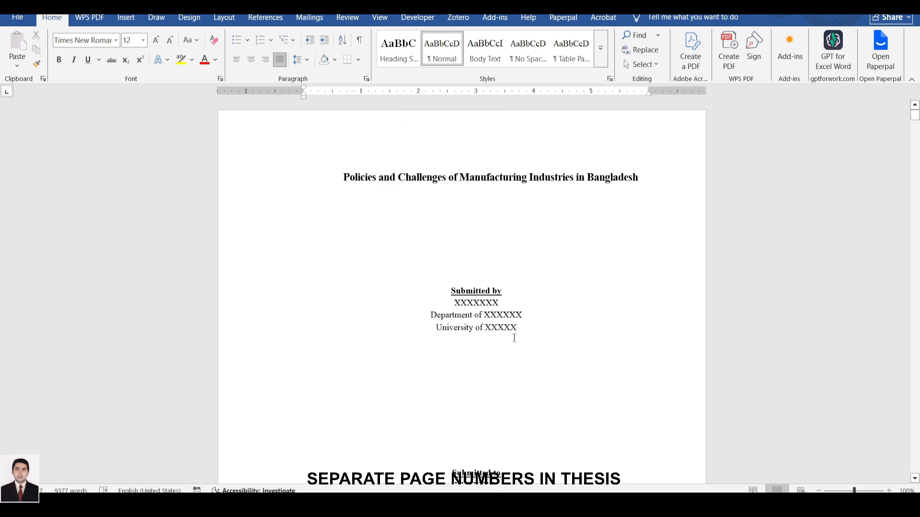
Review the footer page numbers from the cover page through the front matter and Chapter 1 to the start of Chapter 2.
scroll(514, 338, "down", 7)
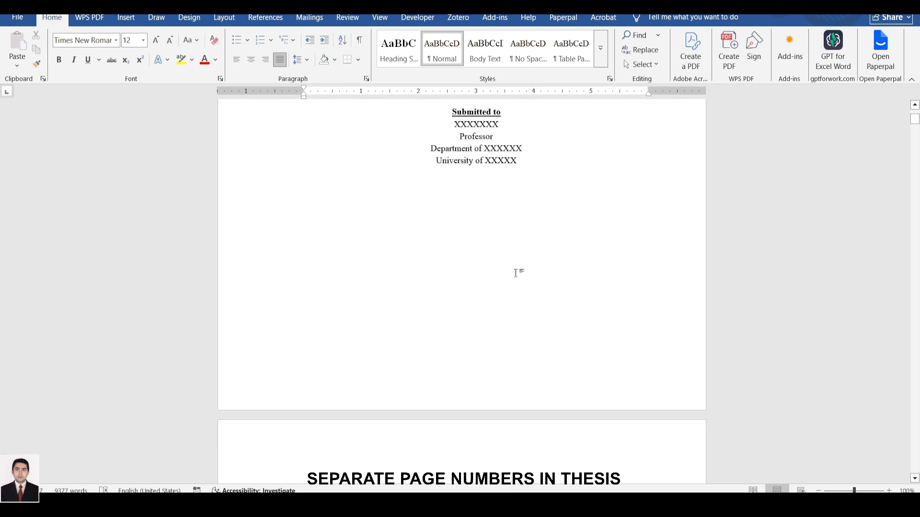
scroll(515, 273, "down", 1)
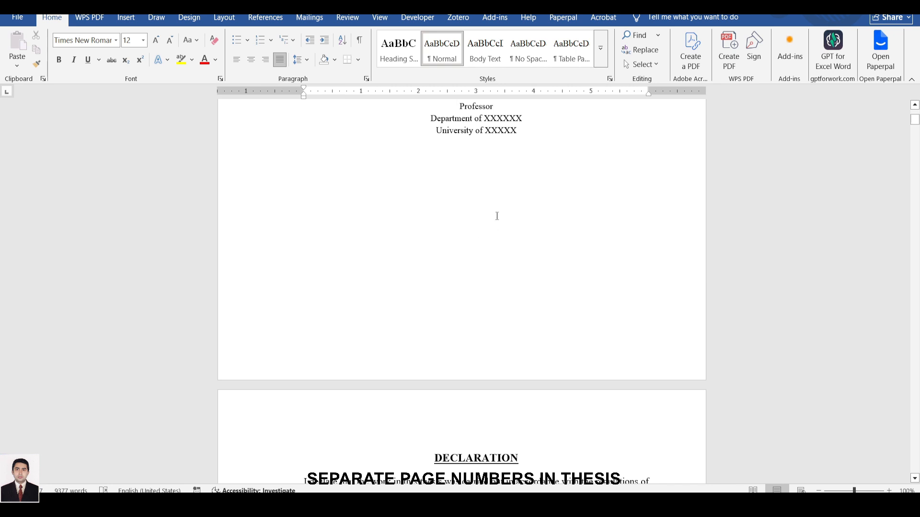
scroll(496, 216, "down", 15)
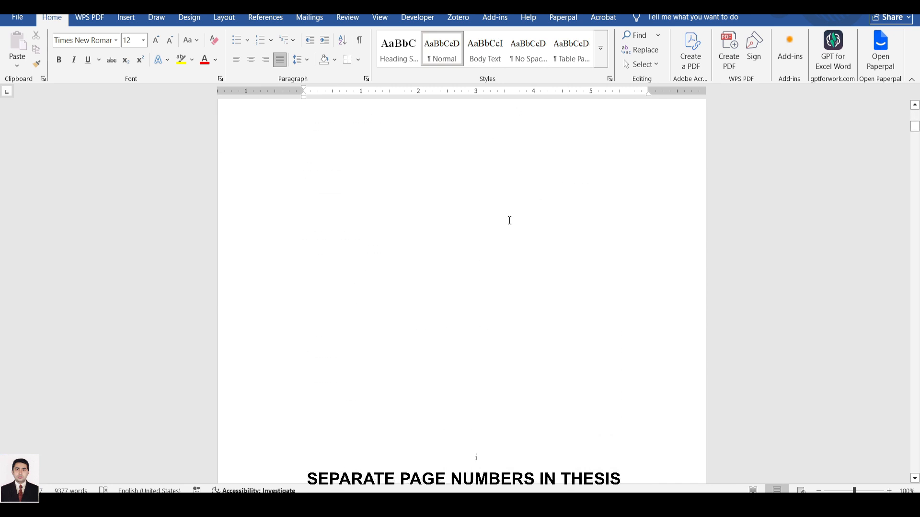
scroll(509, 221, "down", 7)
scroll(476, 253, "down", 20)
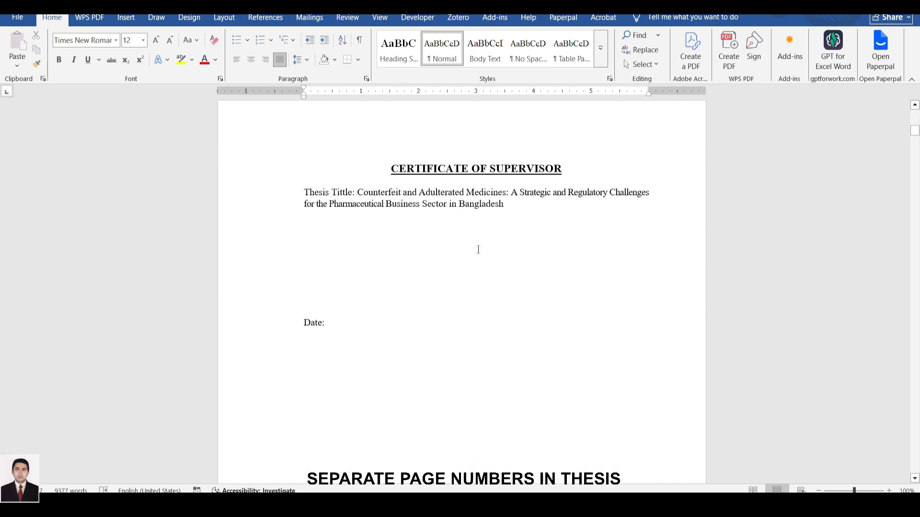
scroll(476, 271, "down", 20)
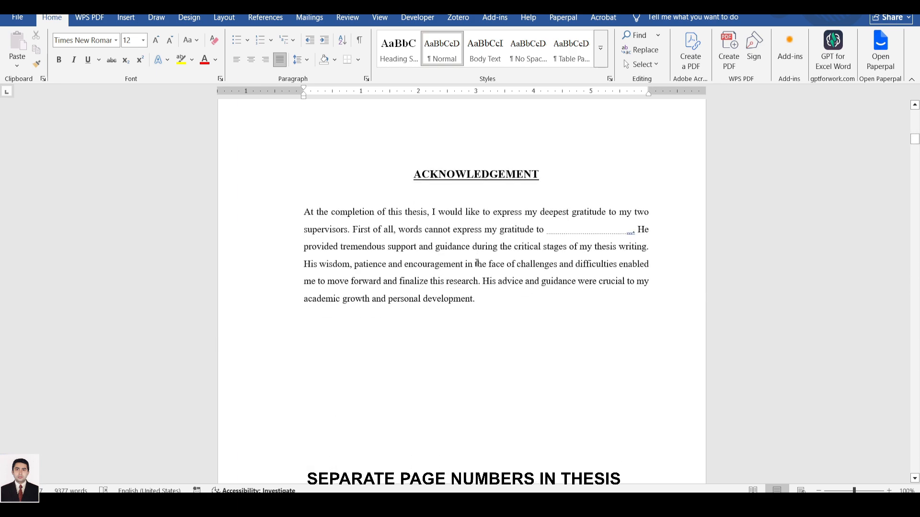
scroll(480, 280, "down", 20)
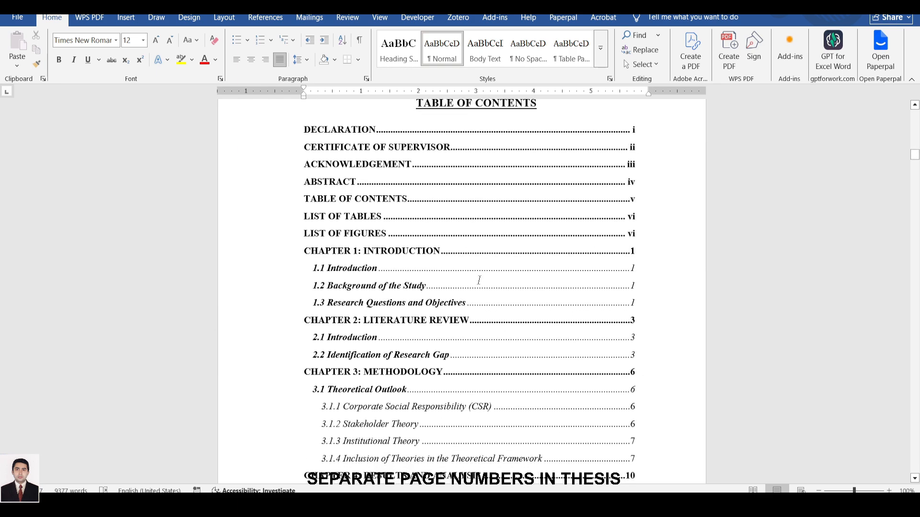
scroll(474, 286, "down", 7)
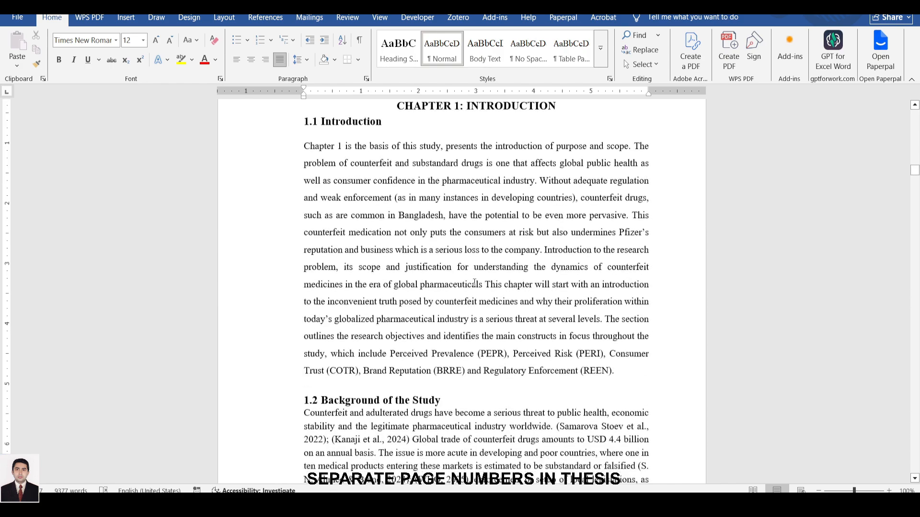
scroll(479, 285, "up", 5)
scroll(483, 283, "down", 13)
scroll(484, 287, "down", 4)
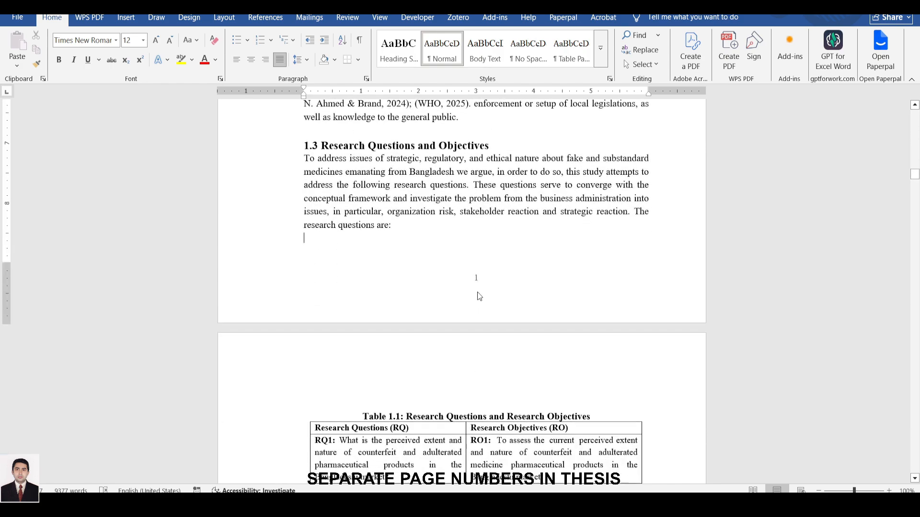
scroll(476, 280, "down", 20)
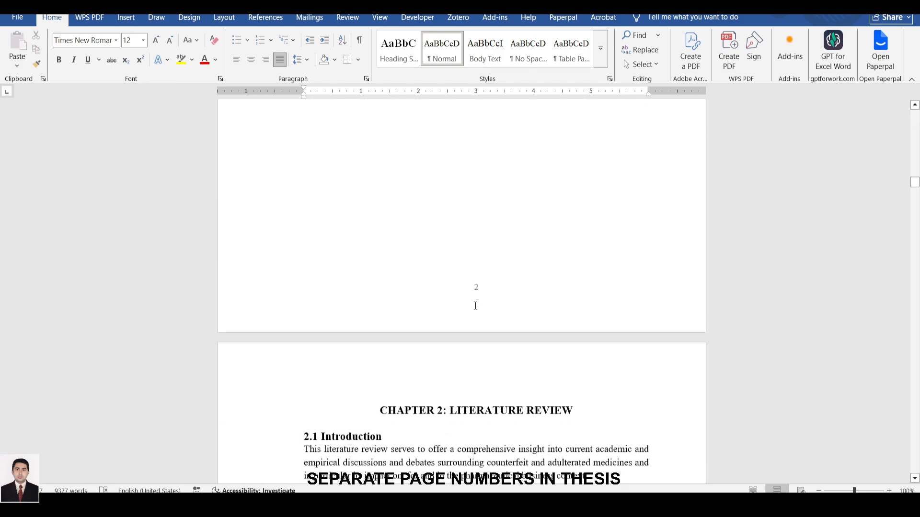
Update the table of contents field with the option to update page numbers only.
scroll(486, 287, "up", 20)
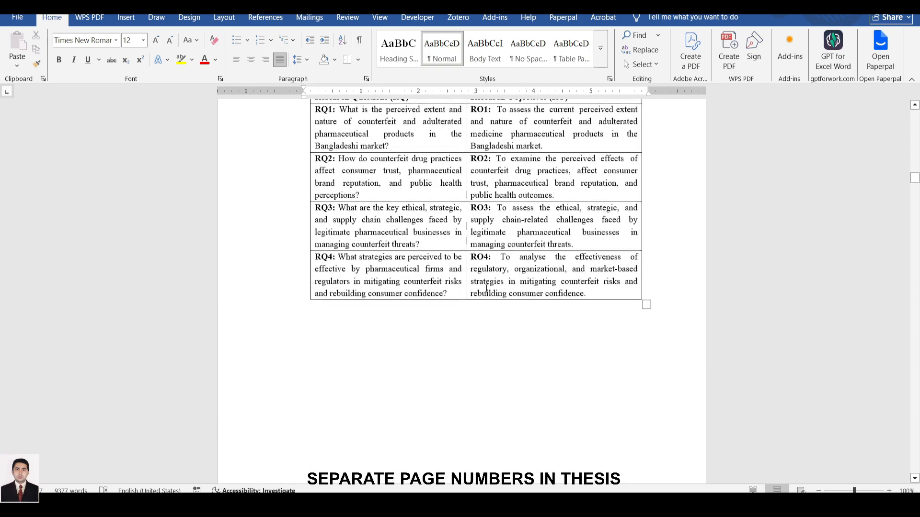
scroll(486, 287, "up", 20)
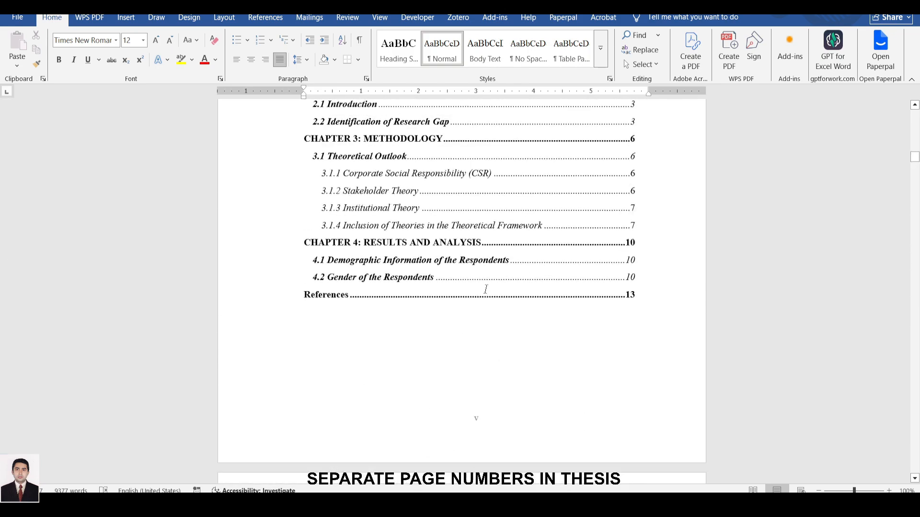
scroll(489, 286, "up", 10)
scroll(491, 289, "down", 5)
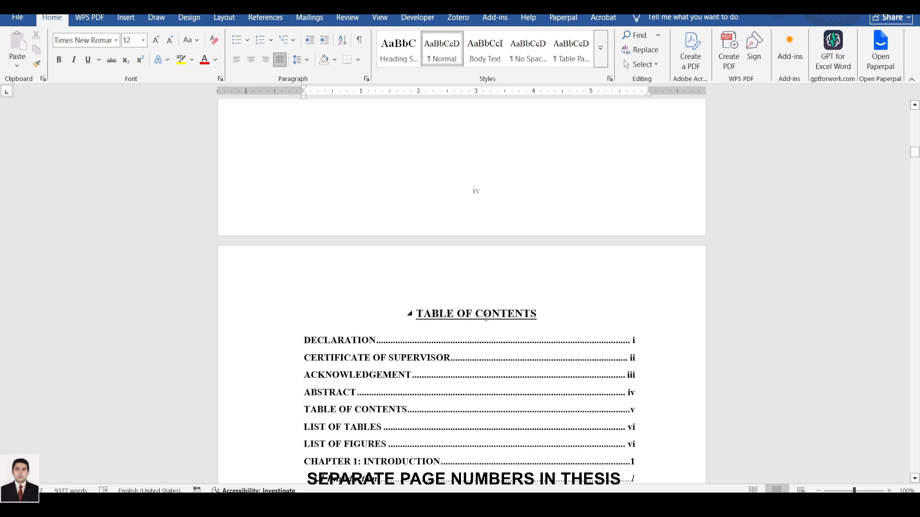
scroll(471, 282, "down", 3)
left_click(402, 267)
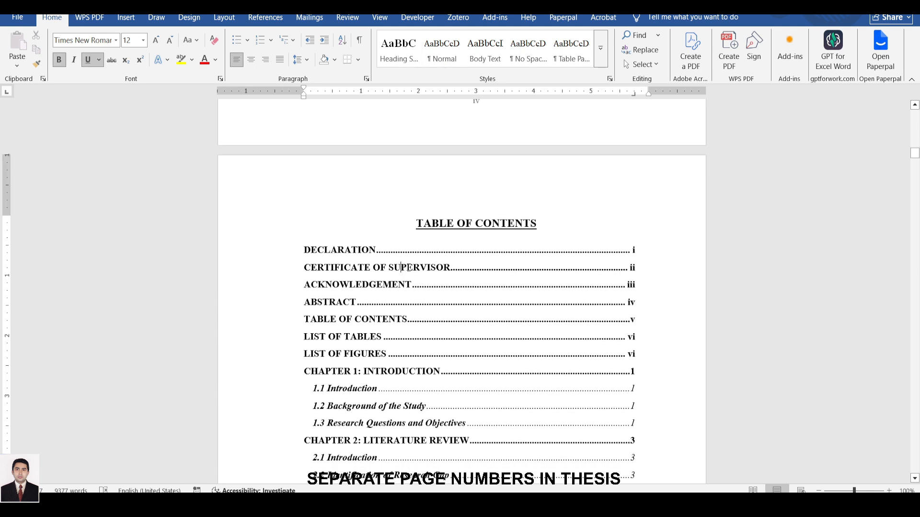
right_click(339, 252)
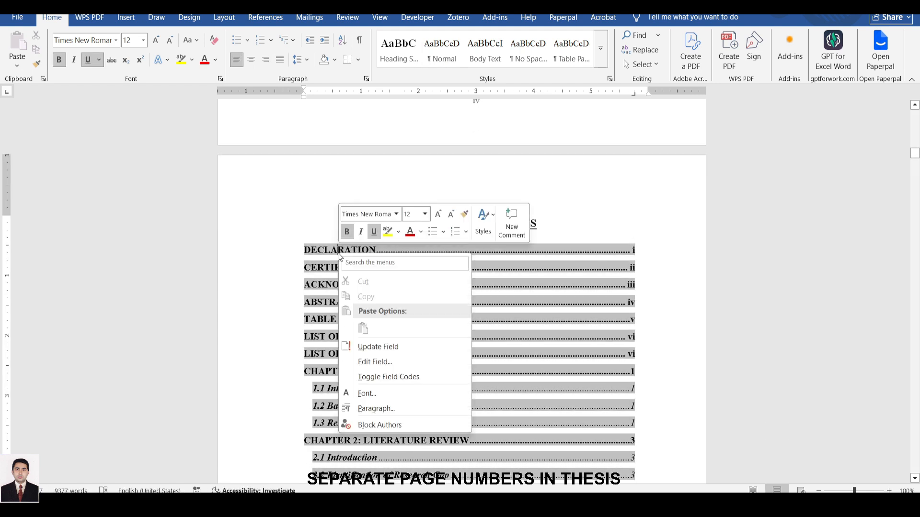
left_click(382, 347)
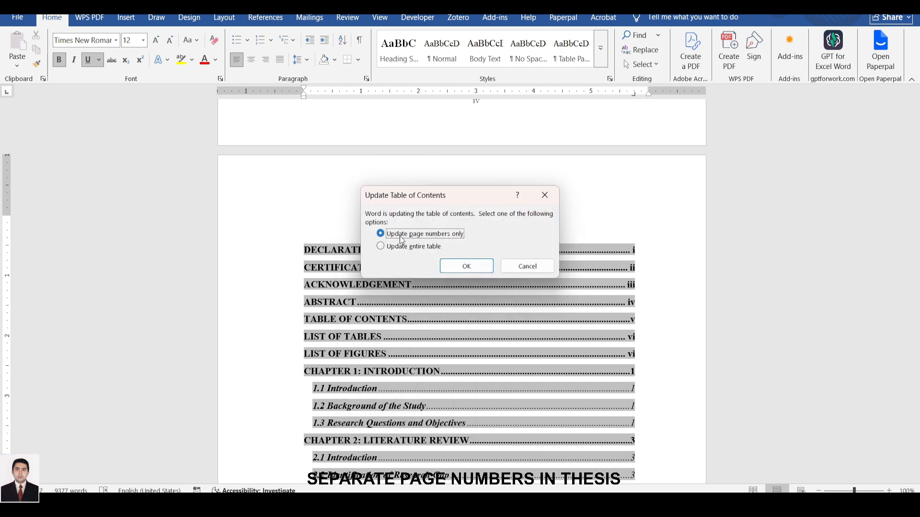
left_click(467, 270)
left_click(668, 277)
left_click(478, 226)
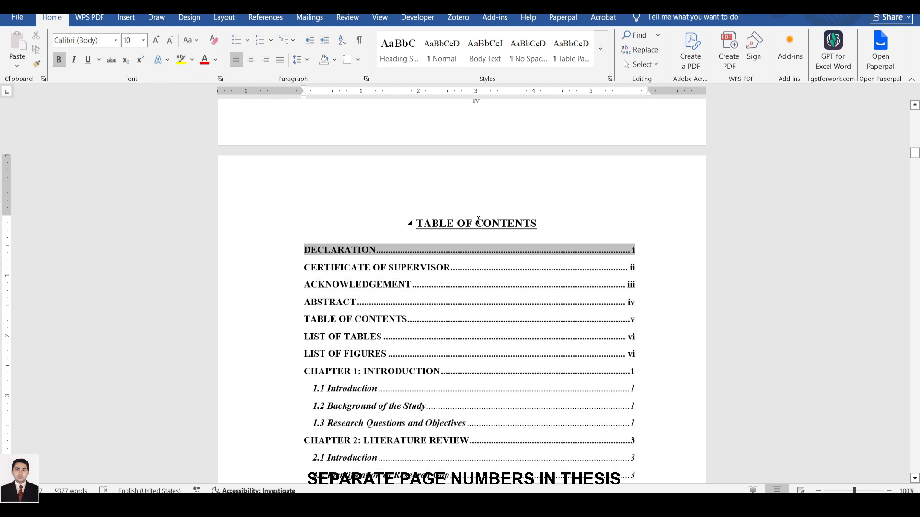
Examine the page numbers listed in the table of contents for the front matter and chapter entries.
scroll(599, 295, "down", 3)
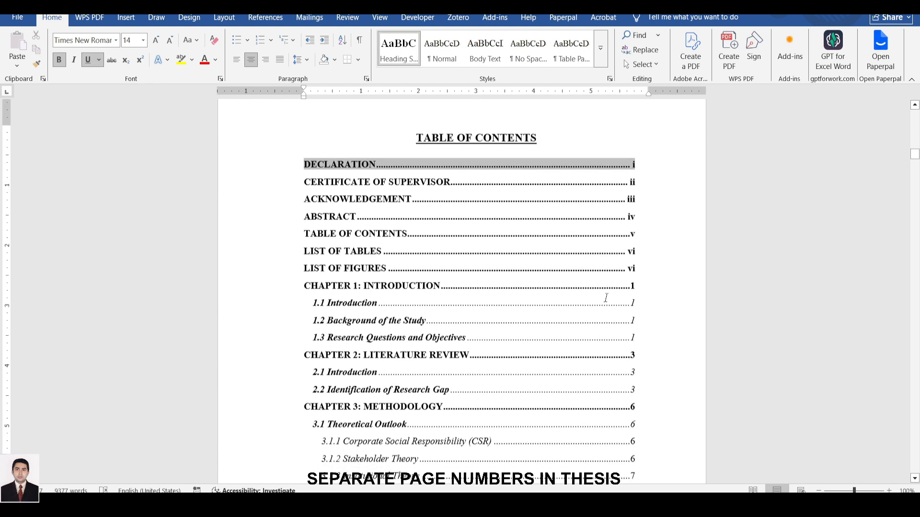
left_click(581, 308)
scroll(573, 222, "up", 2)
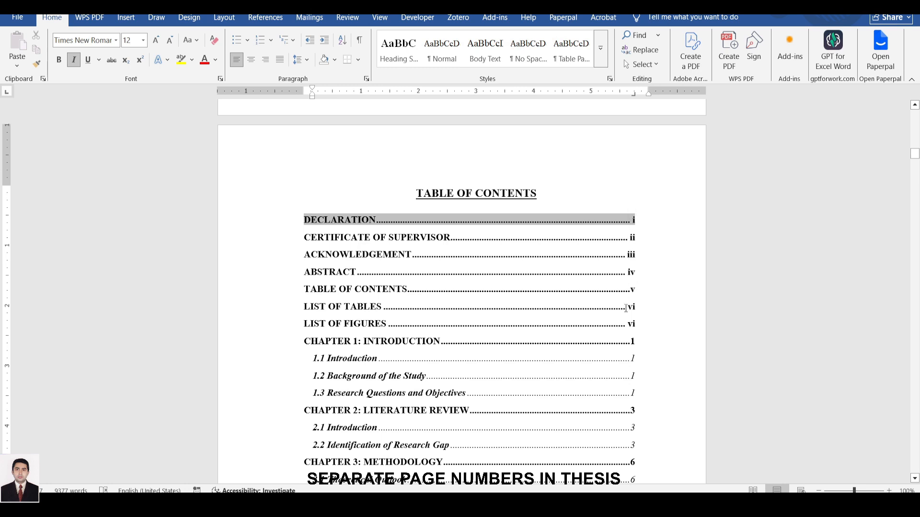
scroll(635, 333, "down", 2)
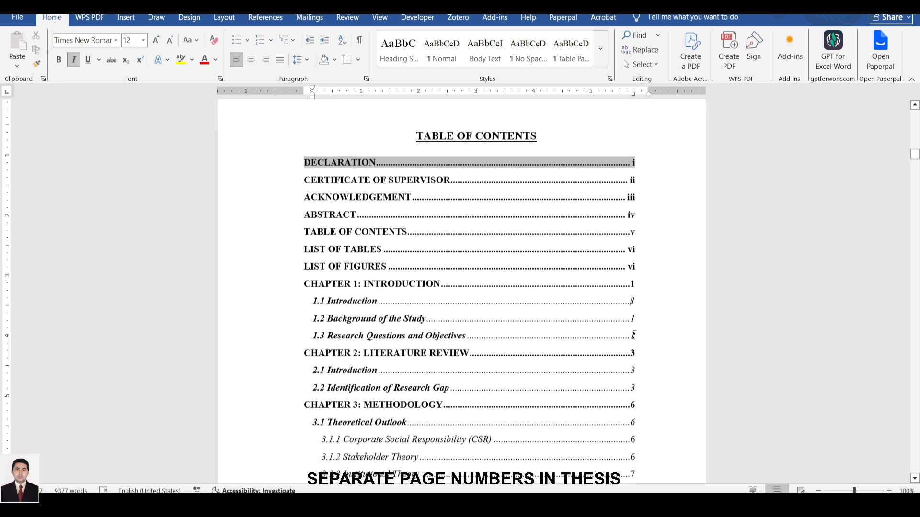
scroll(634, 335, "down", 1)
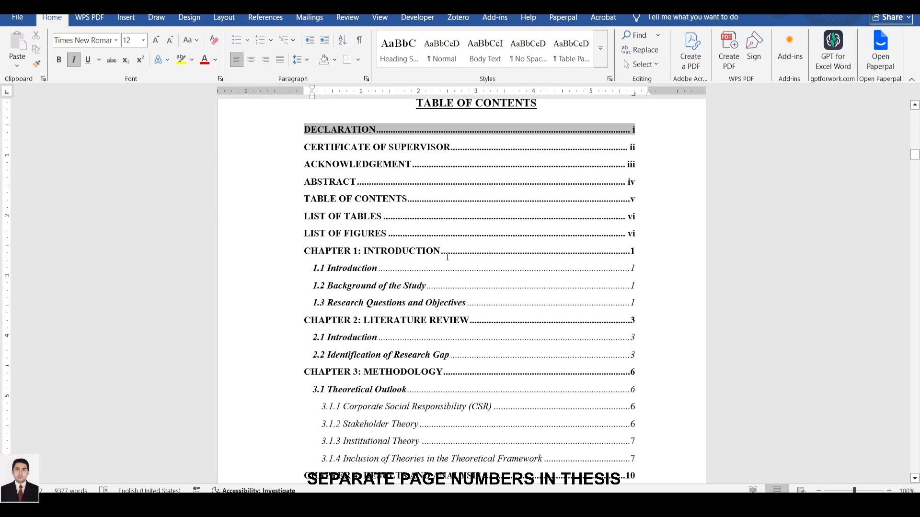